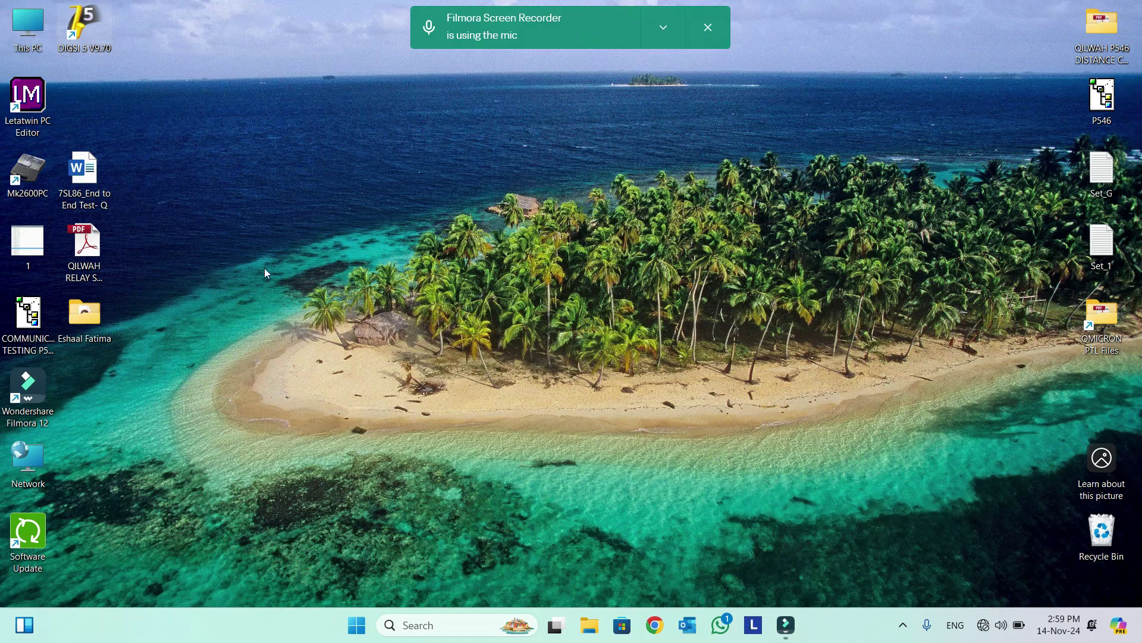
# Search the computer for DIGSI and launch DIGSI 5 V9.70.
pyautogui.click(444, 625)
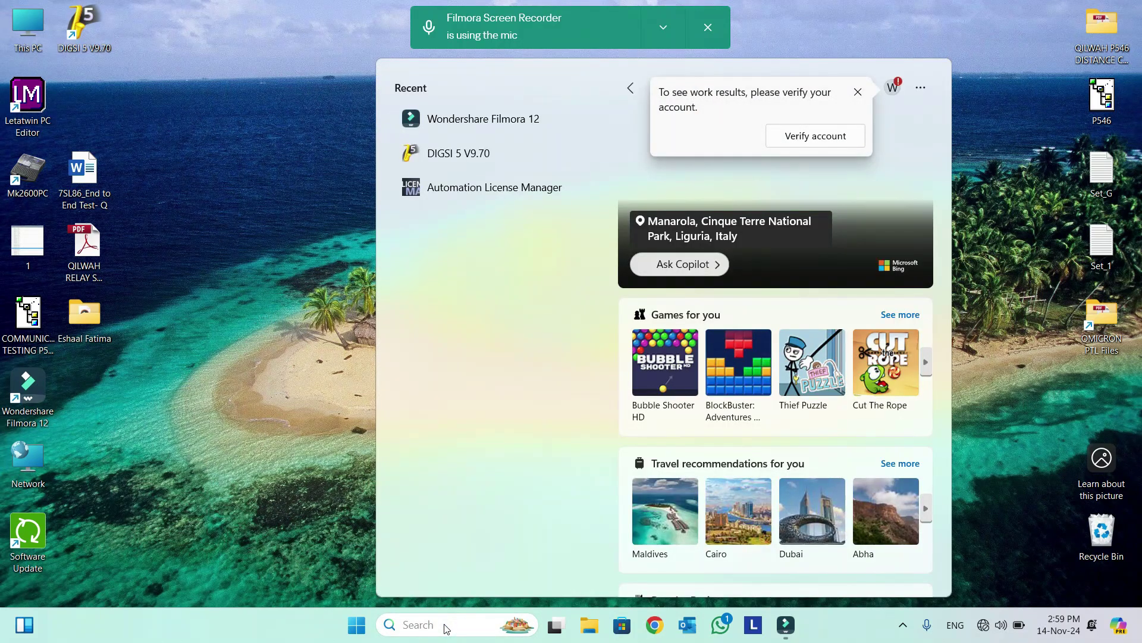
pyautogui.write('dig')
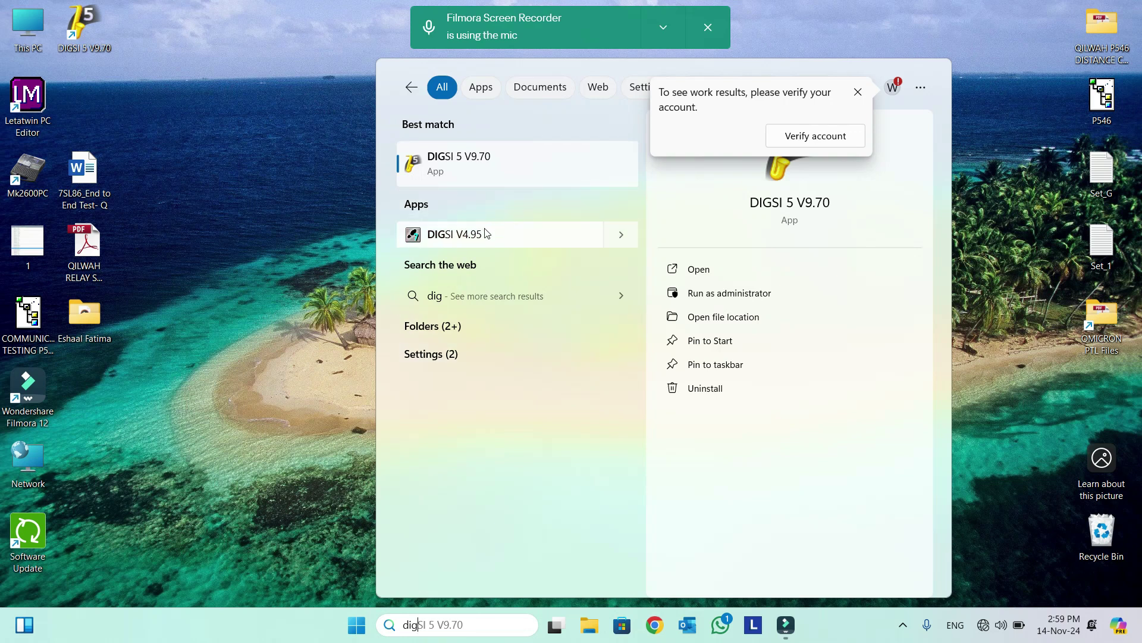
pyautogui.click(456, 159)
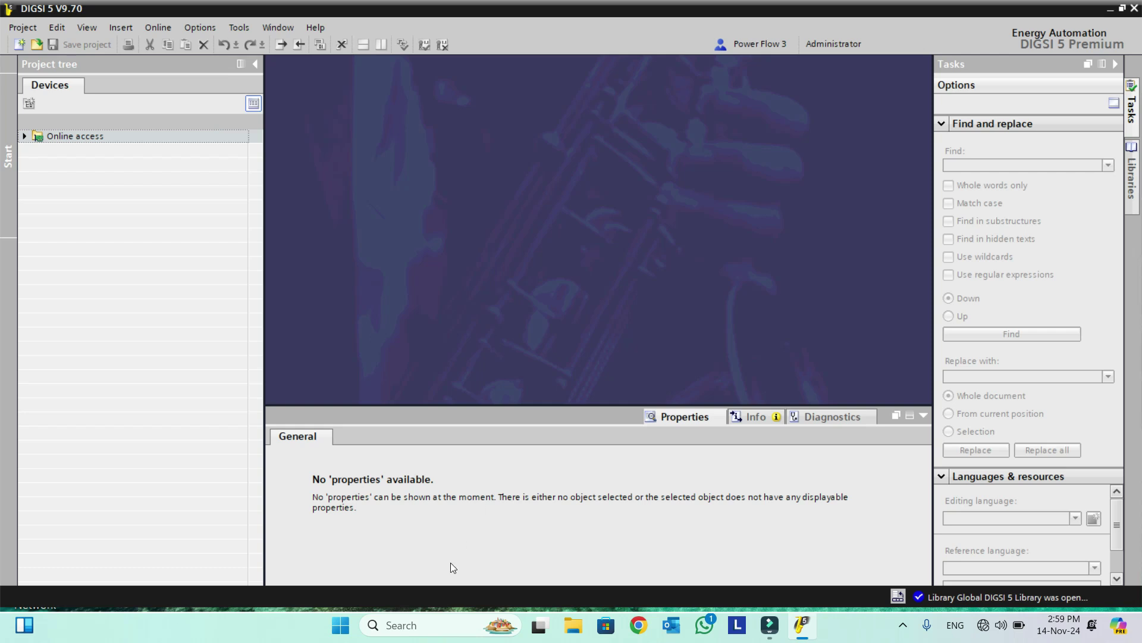
pyautogui.click(432, 624)
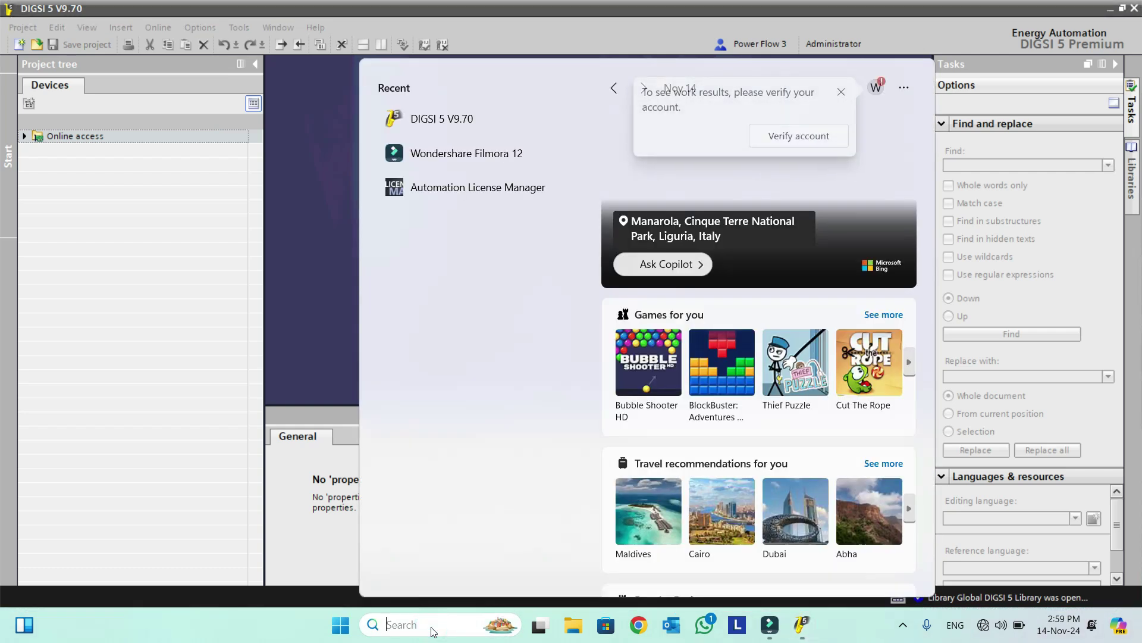
pyautogui.write('dig')
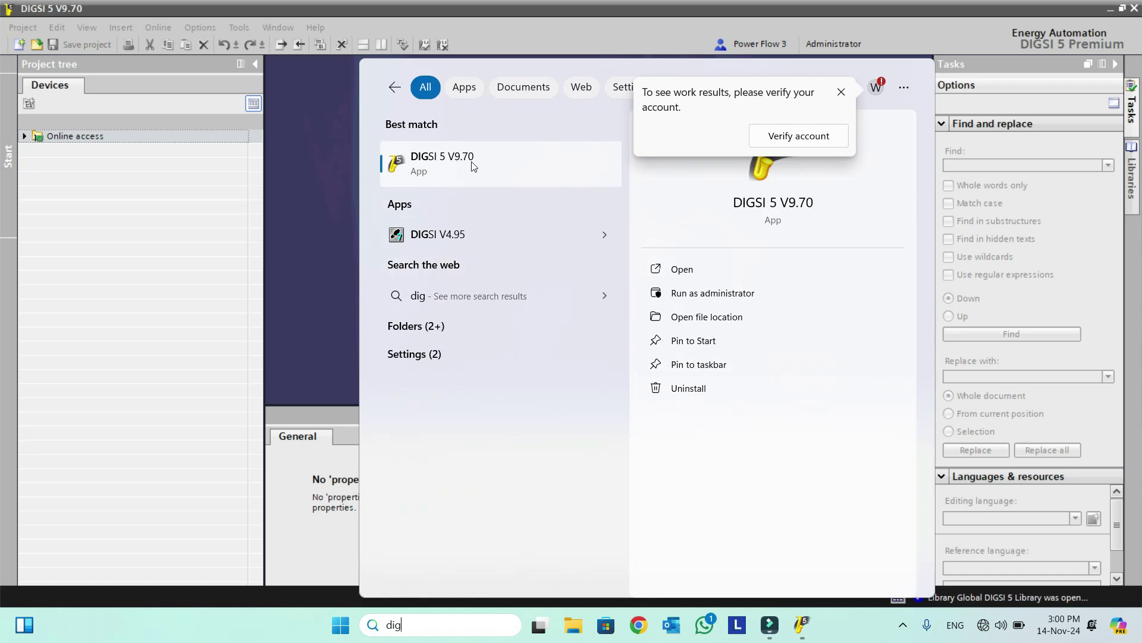
pyautogui.click(472, 6)
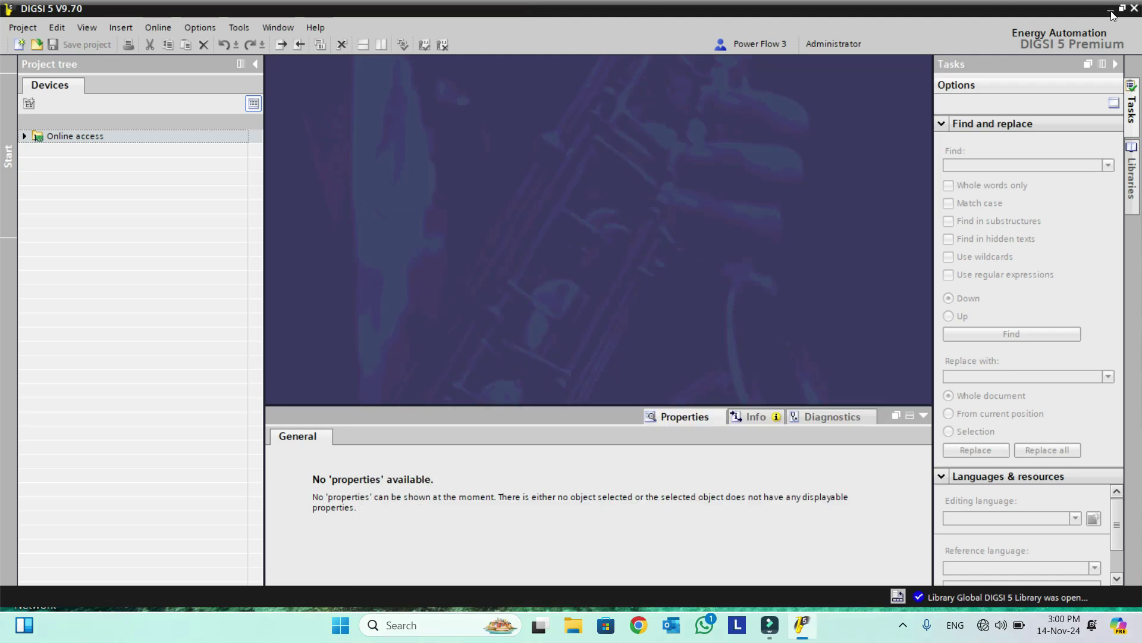
pyautogui.click(1109, 9)
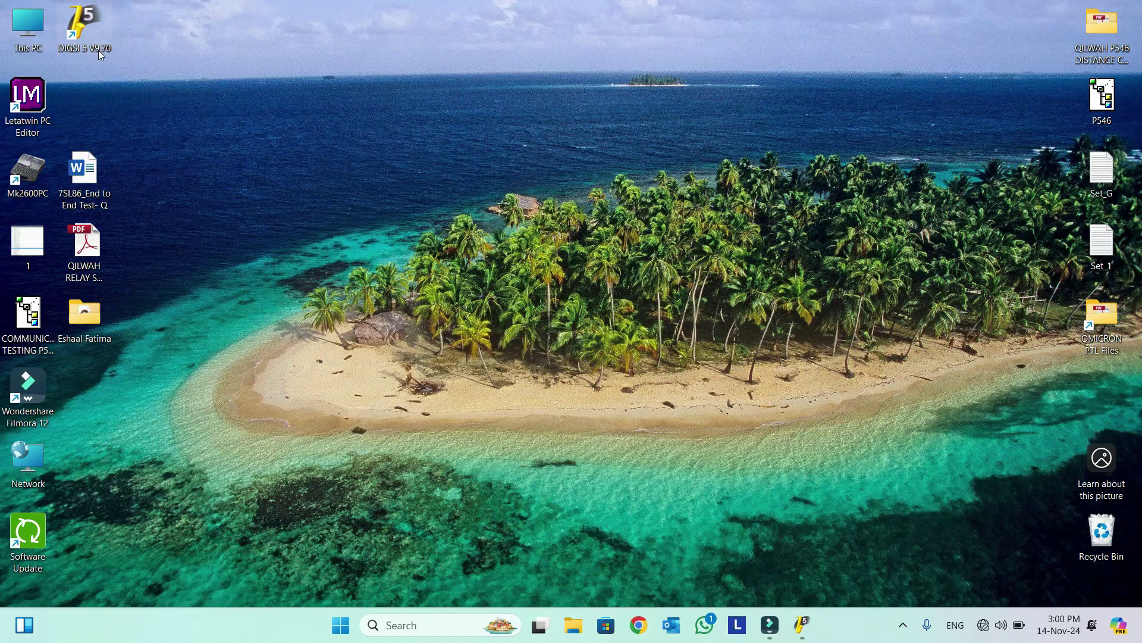
pyautogui.click(803, 625)
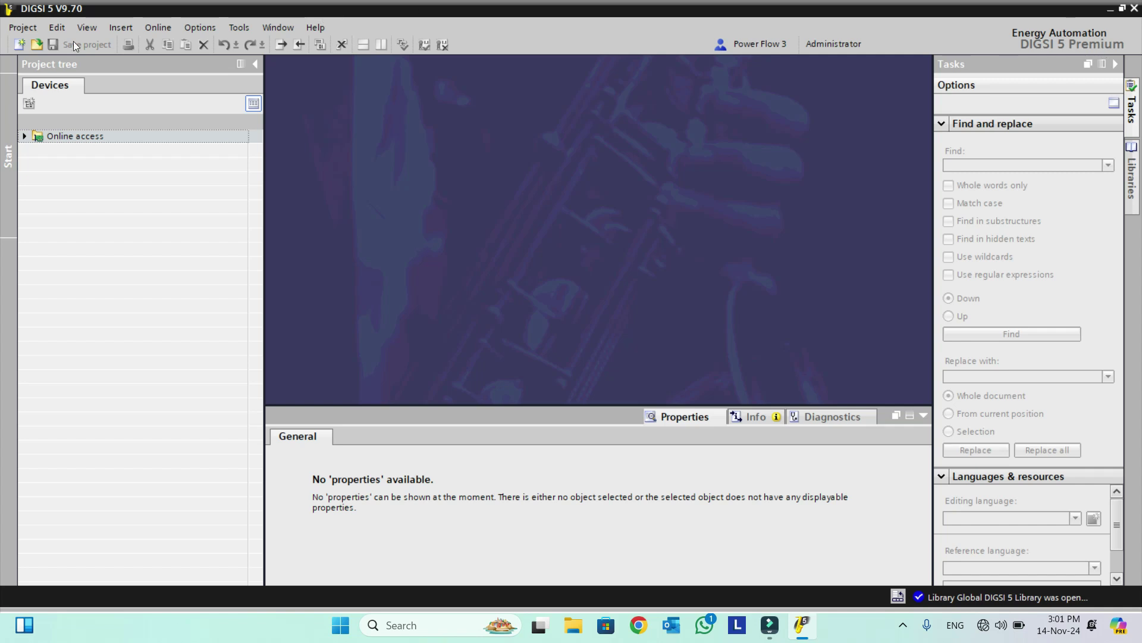
pyautogui.click(24, 28)
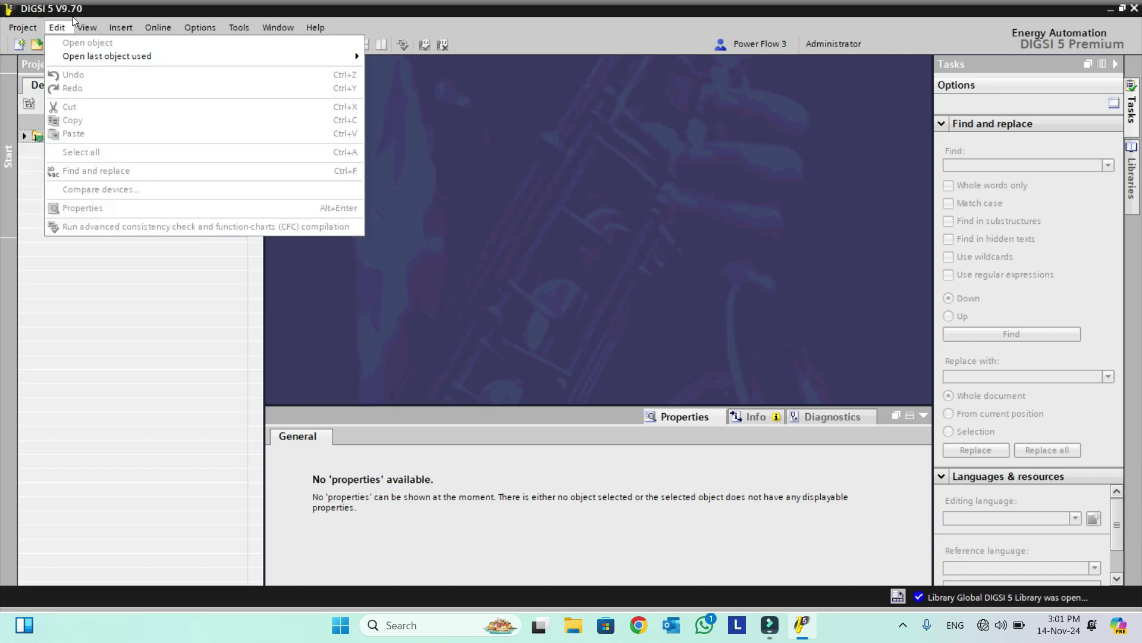
pyautogui.click(181, 199)
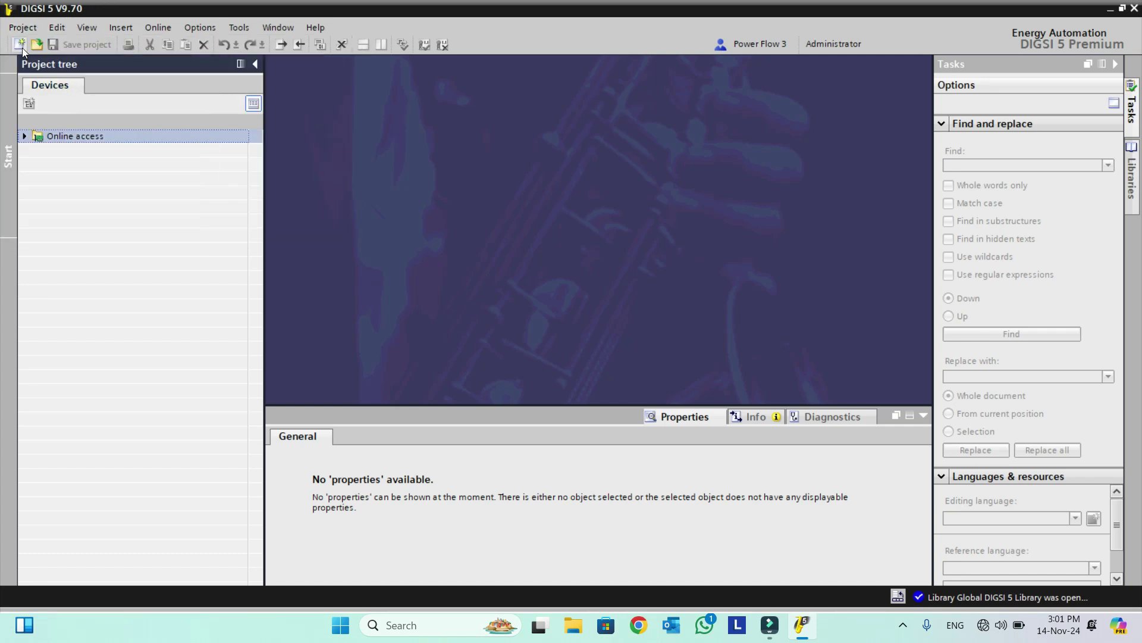
# Start a new project named DIGSI 5 Training, keeping the Automation documents folder as its path.
pyautogui.click(19, 45)
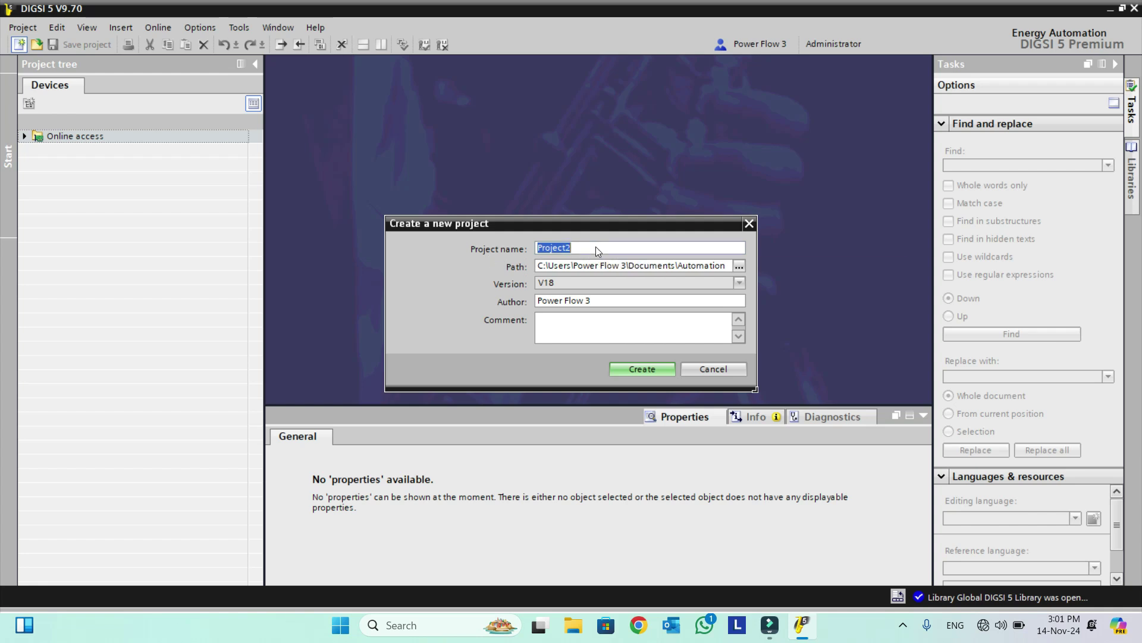
pyautogui.write('DIGSI 5 Training')
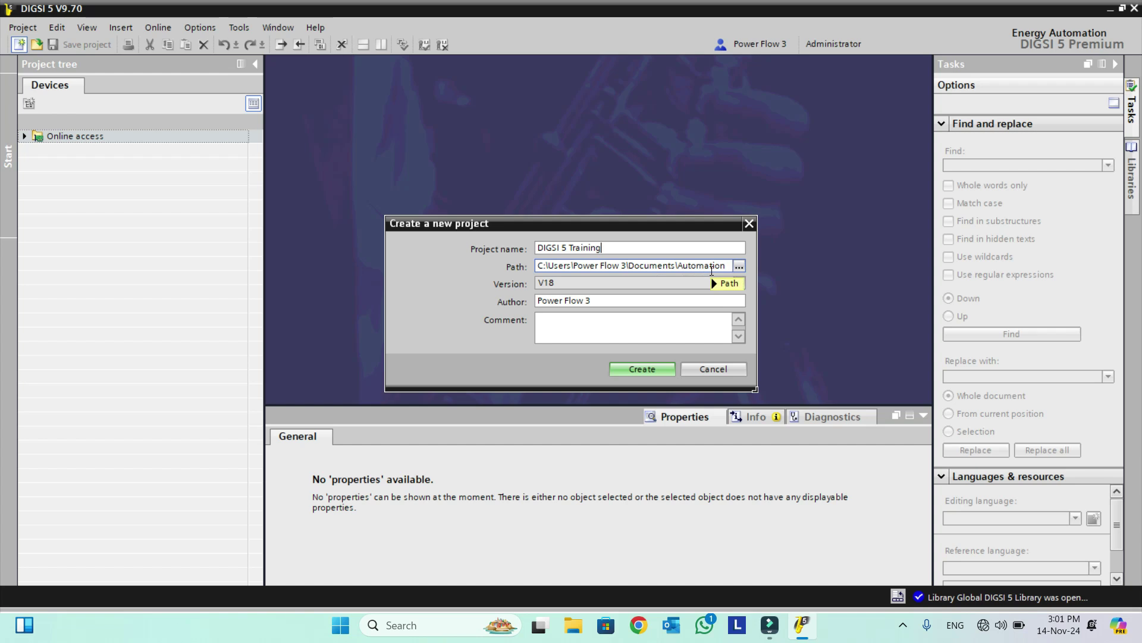
pyautogui.moveTo(712, 271)
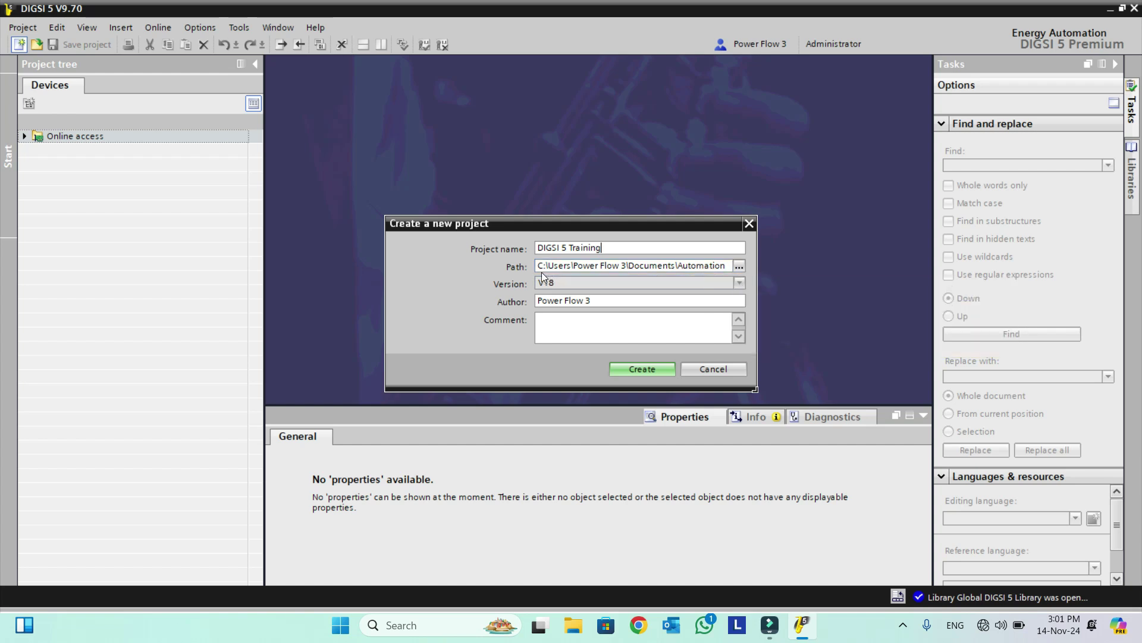
pyautogui.click(741, 266)
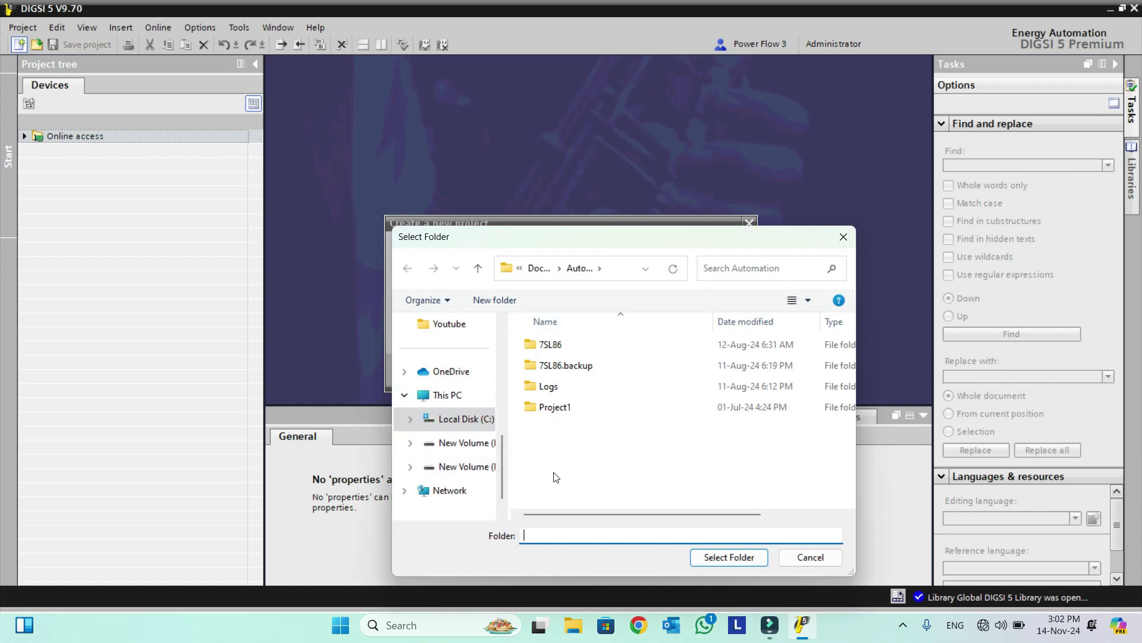
pyautogui.click(800, 558)
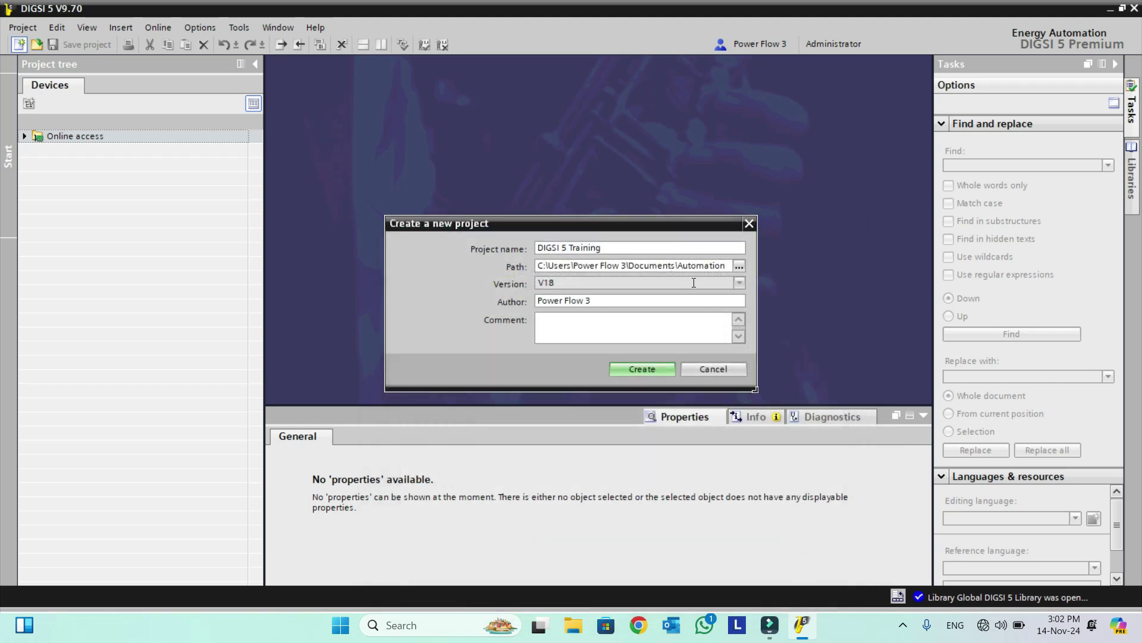
pyautogui.click(718, 266)
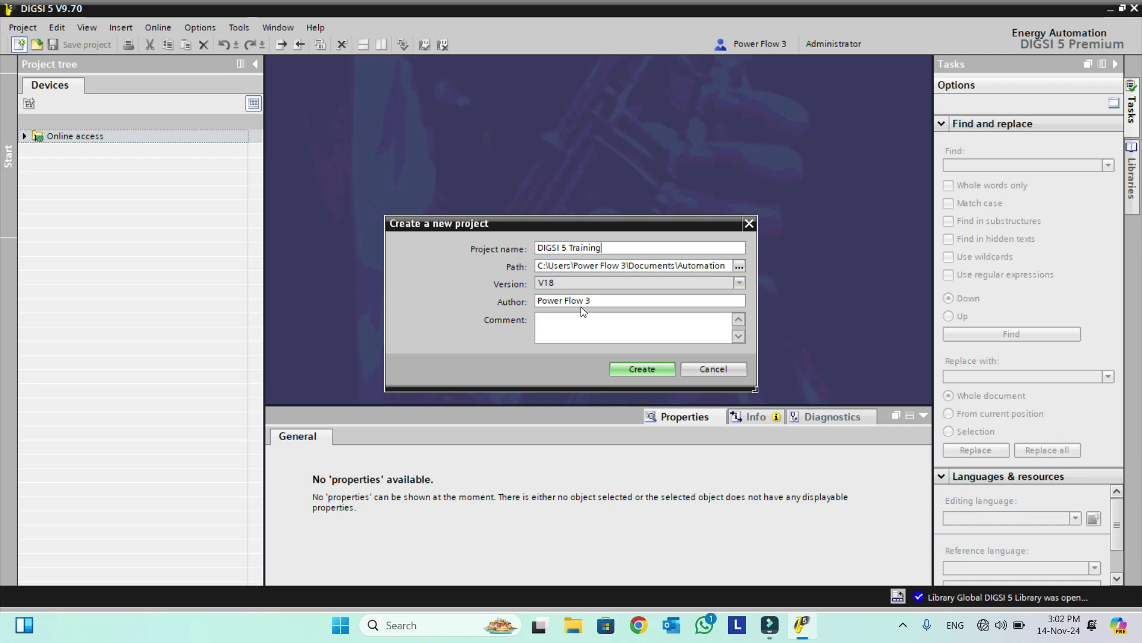
# Replace the project's author with ABC and create the project.
pyautogui.click(712, 301)
pyautogui.press('BackSpace')
pyautogui.press('BackSpace')
pyautogui.press('BackSpace')
pyautogui.press('BackSpace')
pyautogui.press('BackSpace')
pyautogui.press('BackSpace')
pyautogui.press('BackSpace')
pyautogui.press('BackSpace')
pyautogui.press('BackSpace')
pyautogui.press('BackSpace')
pyautogui.press('BackSpace')
pyautogui.press('BackSpace')
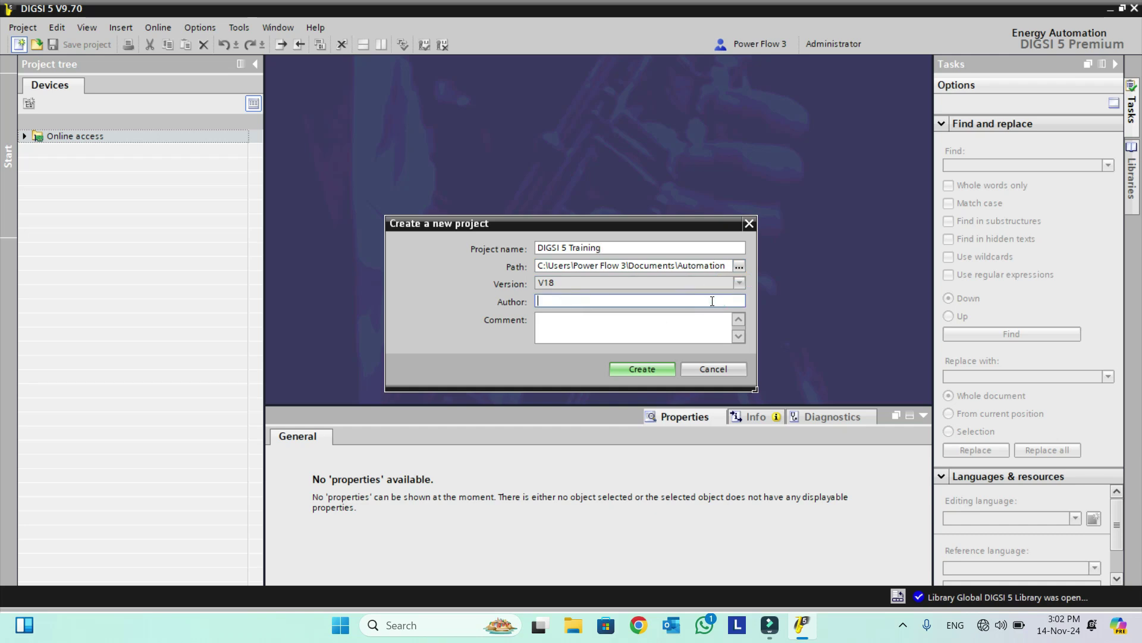
pyautogui.write('ABC')
pyautogui.click(644, 369)
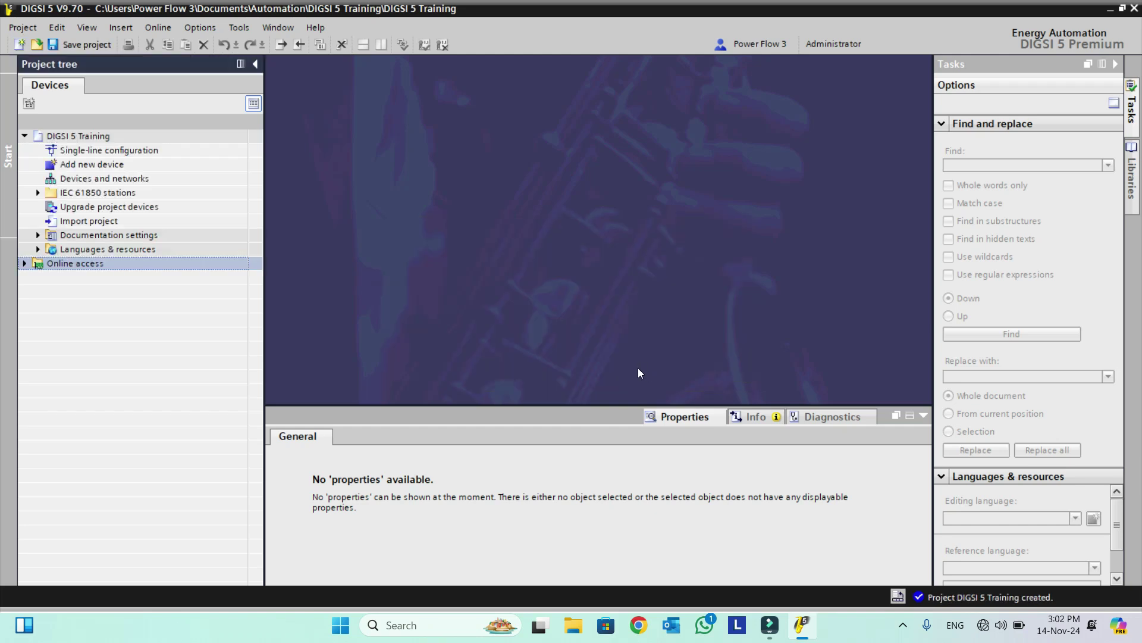
# Start adding a new device to the project and verify the short product code P1C456476.
pyautogui.doubleClick(71, 166)
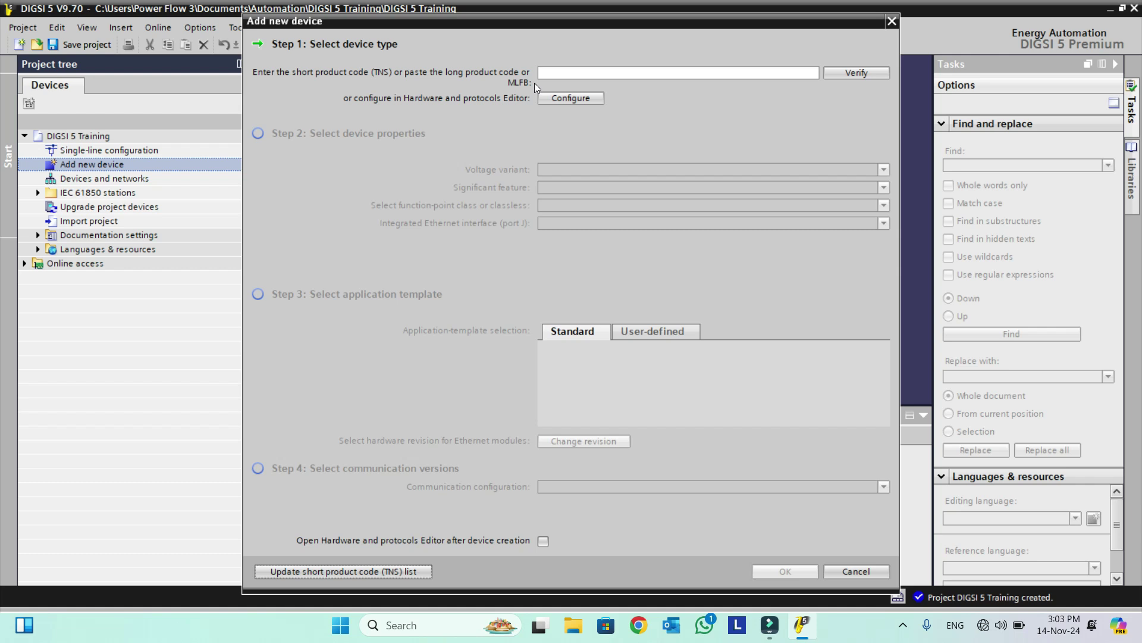
pyautogui.click(582, 73)
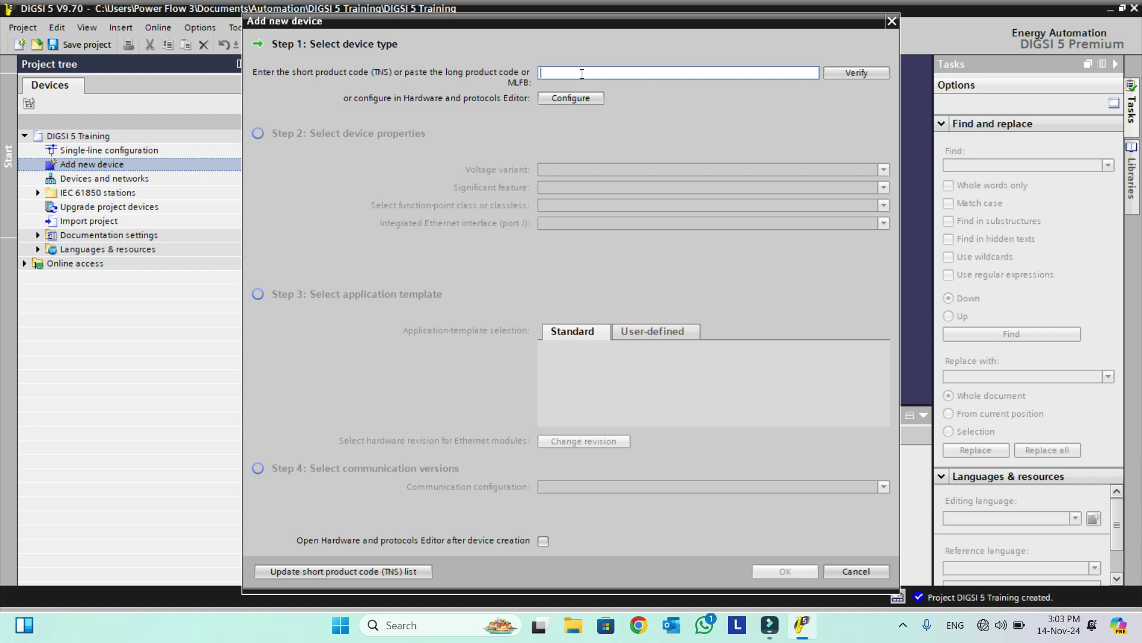
pyautogui.write('P1C456476')
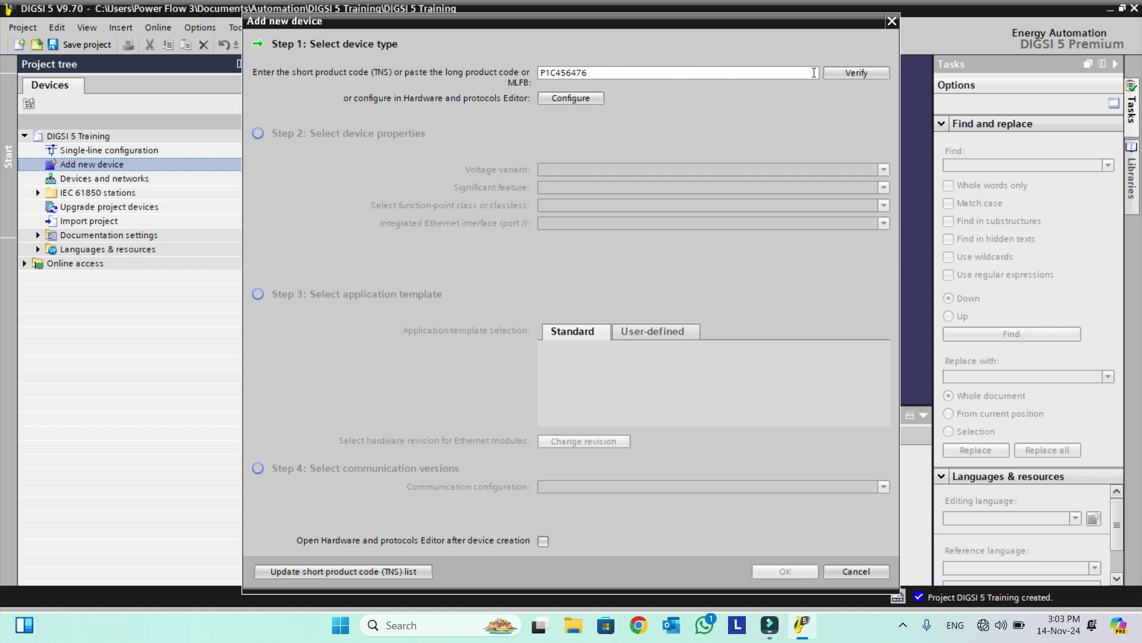
pyautogui.click(865, 74)
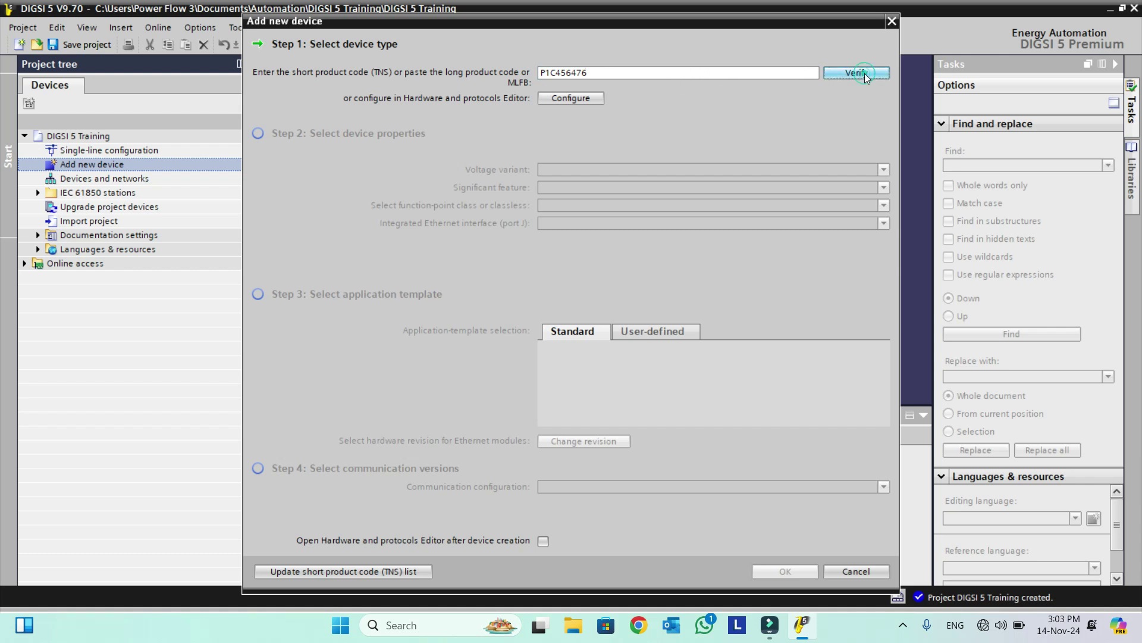
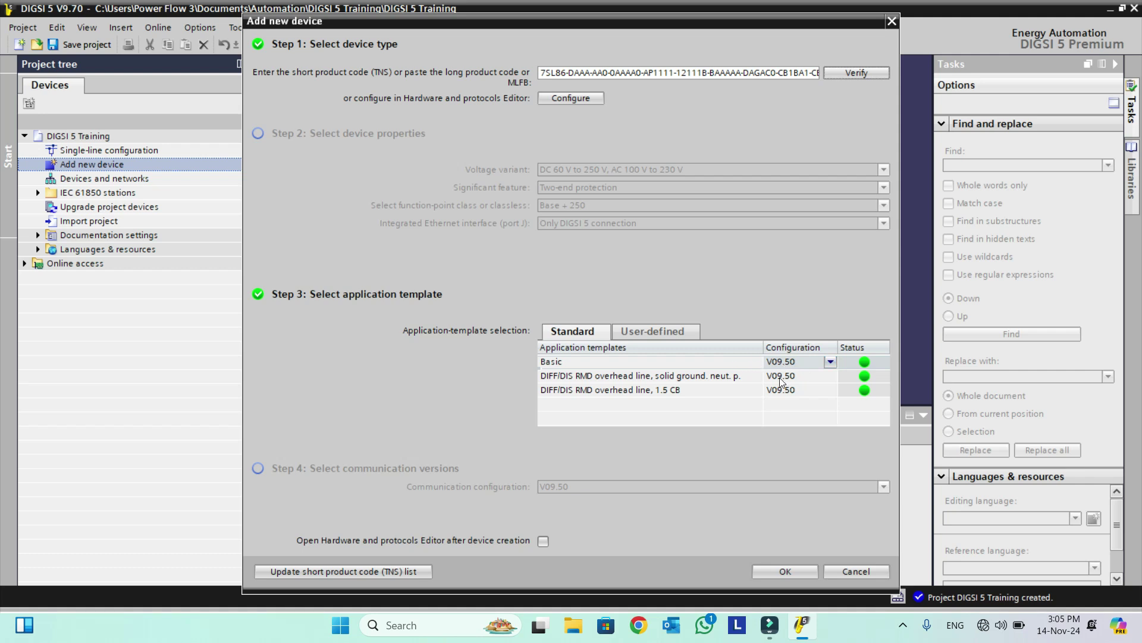
# Check which configuration versions are offered for the Basic application template.
pyautogui.click(831, 363)
pyautogui.click(831, 363)
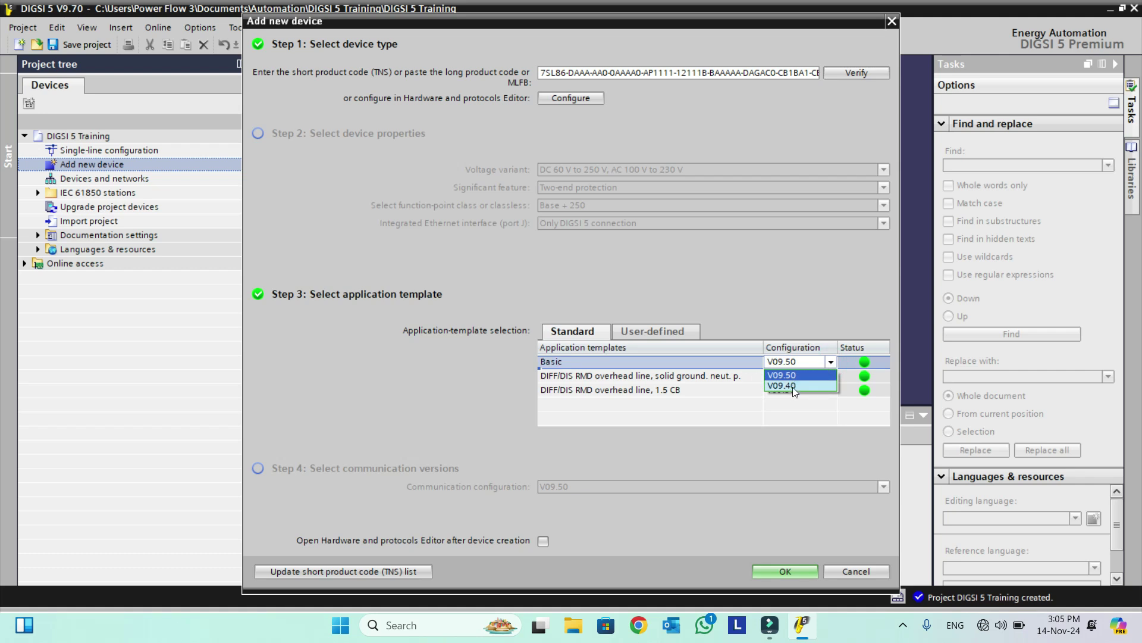
pyautogui.click(833, 363)
pyautogui.click(832, 362)
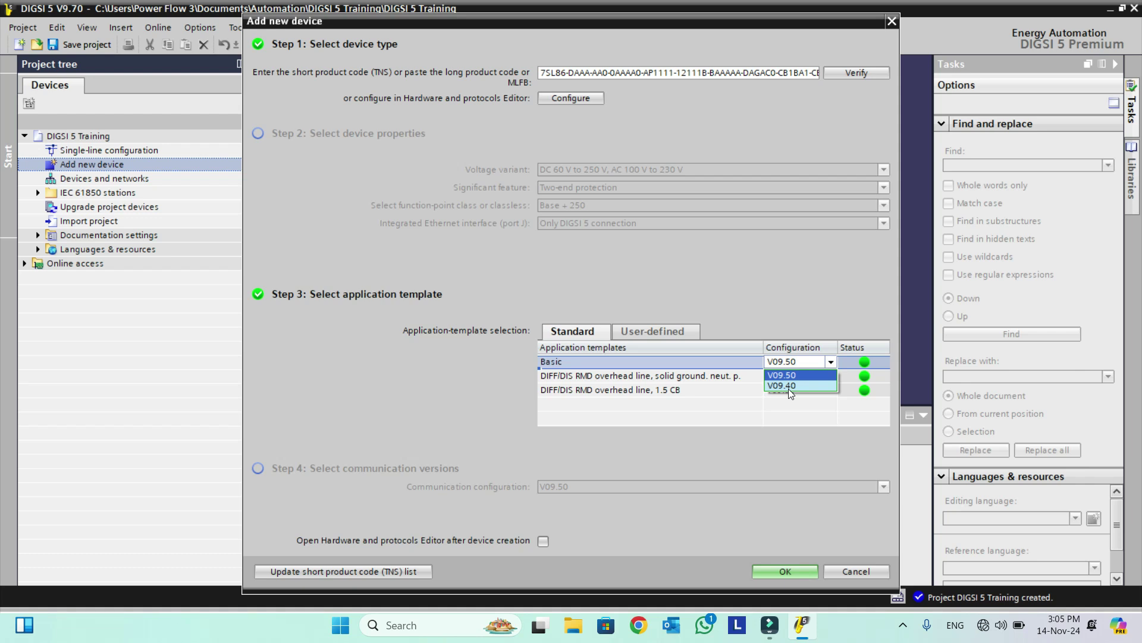
pyautogui.click(681, 409)
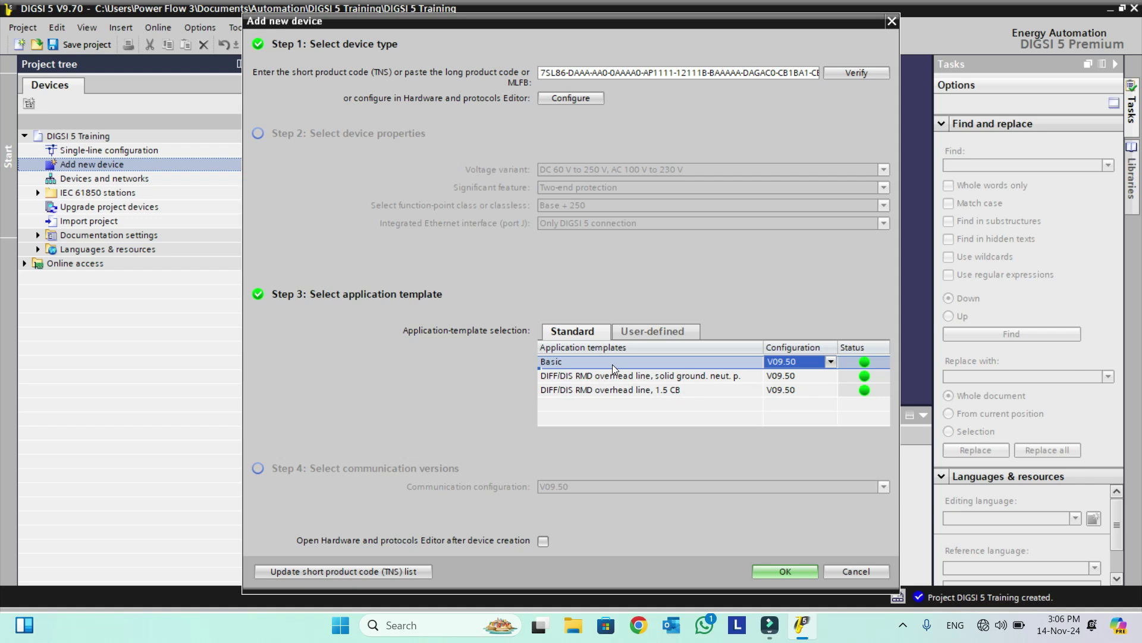
# Select the Basic application template and set its configuration version to V09.40.
pyautogui.click(568, 362)
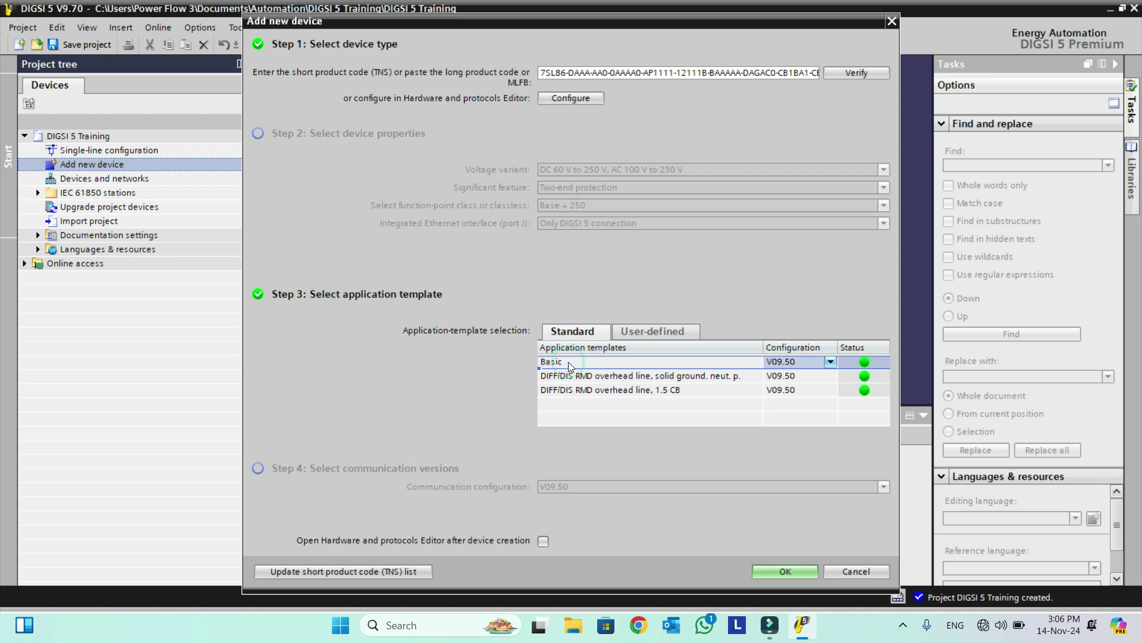
pyautogui.click(614, 377)
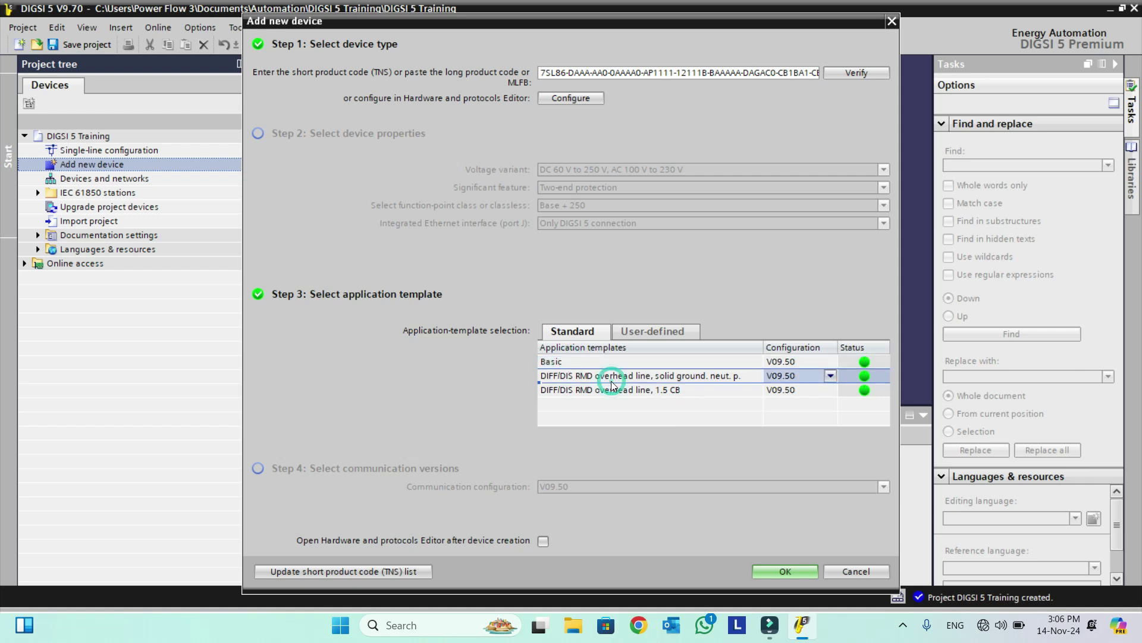
pyautogui.click(601, 363)
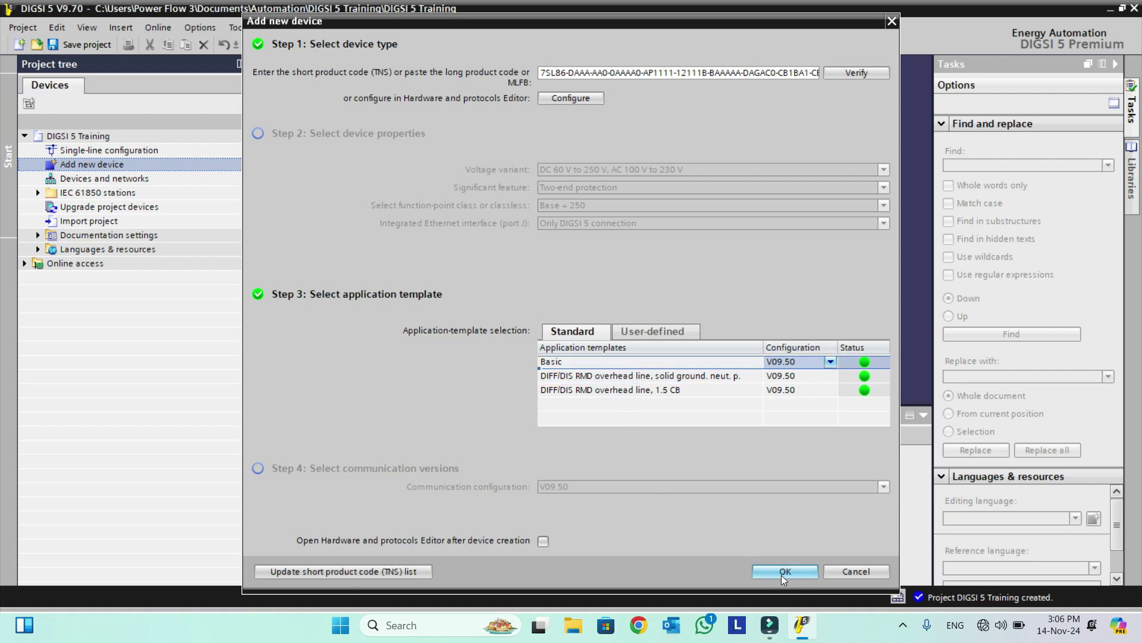
pyautogui.click(830, 361)
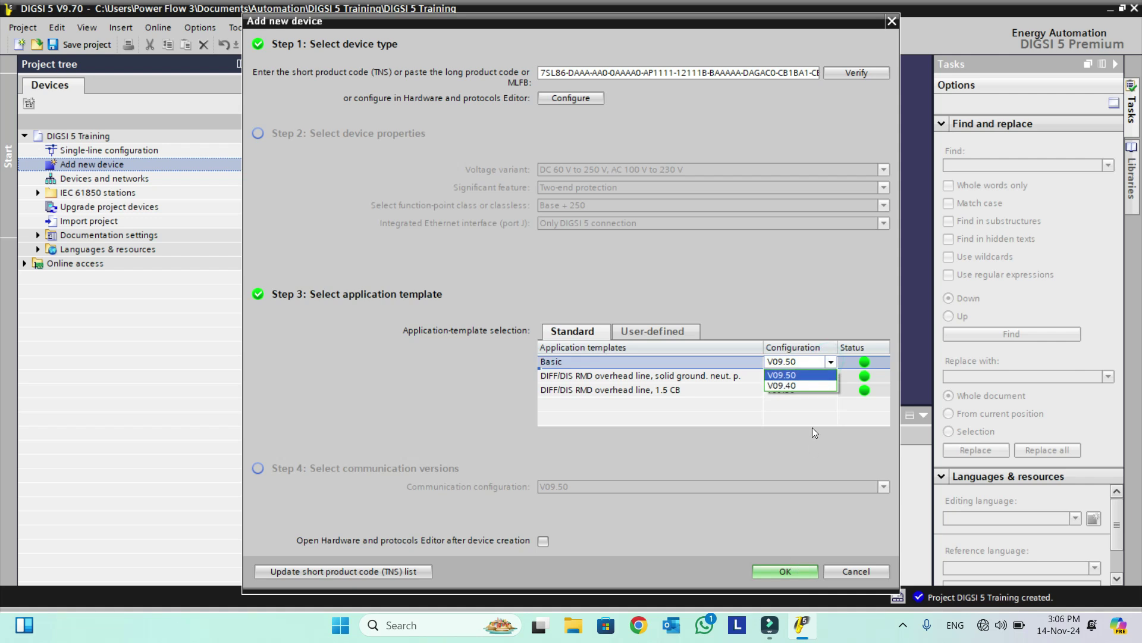
pyautogui.click(791, 382)
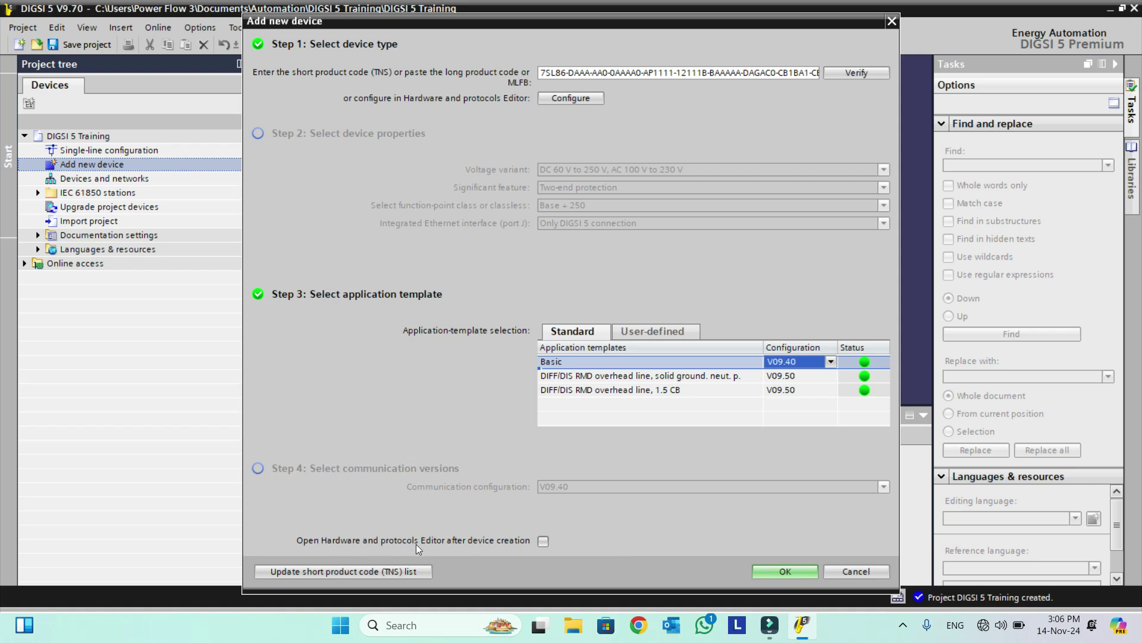
# Enable opening the Hardware and protocols Editor after device creation, and create the device.
pyautogui.click(543, 541)
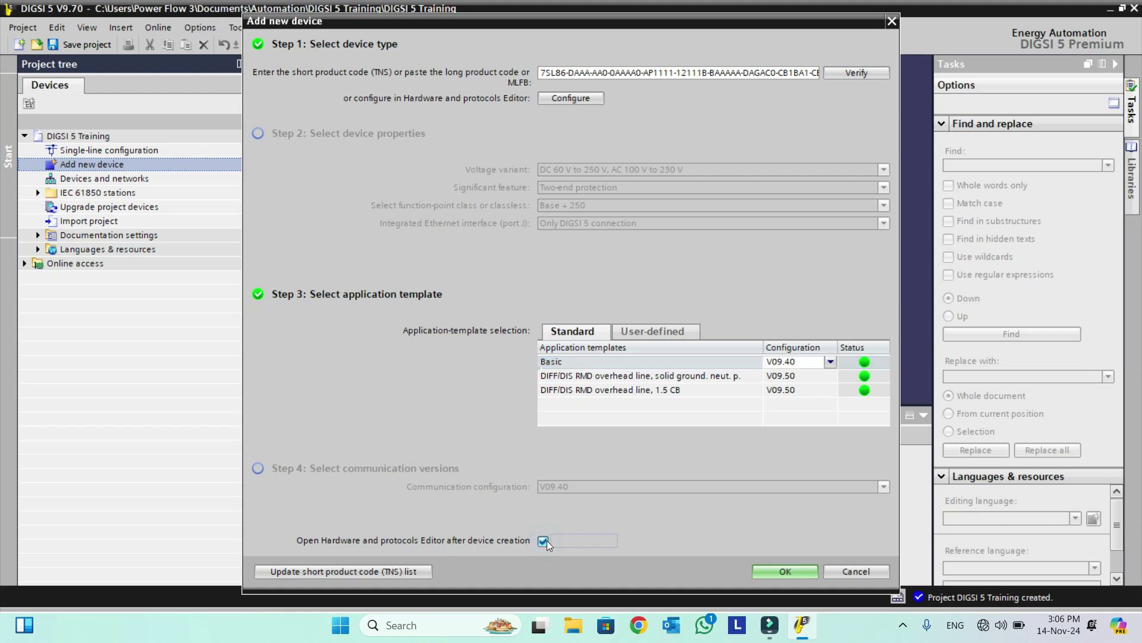
pyautogui.click(791, 570)
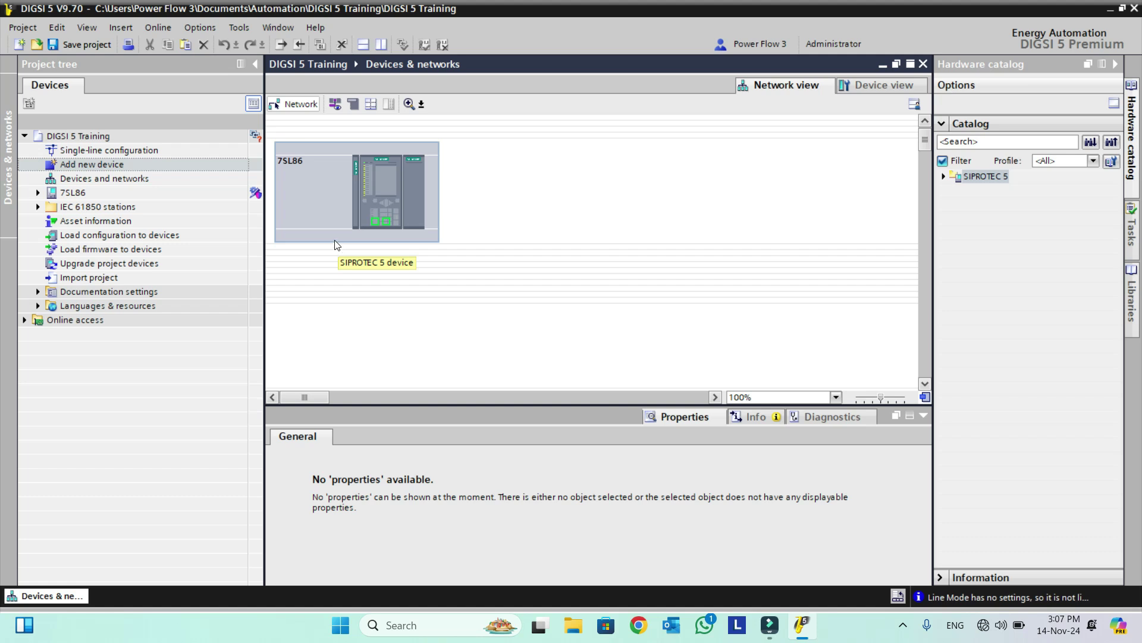
# Expand the 7SL86 device and its Settings folder in the project tree.
pyautogui.click(41, 194)
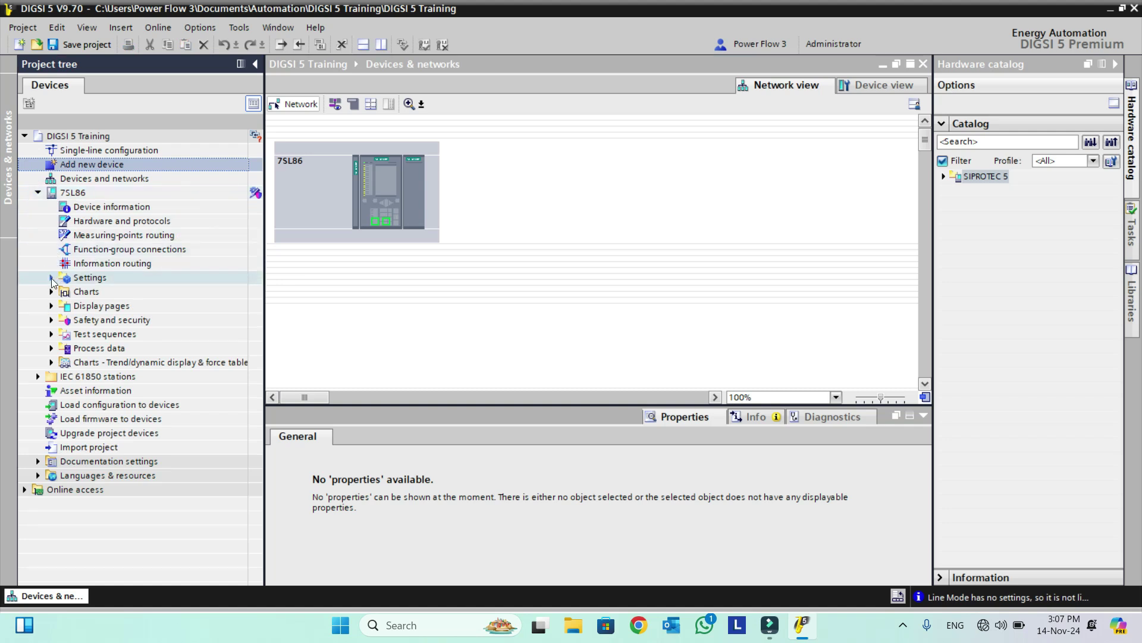
pyautogui.click(51, 278)
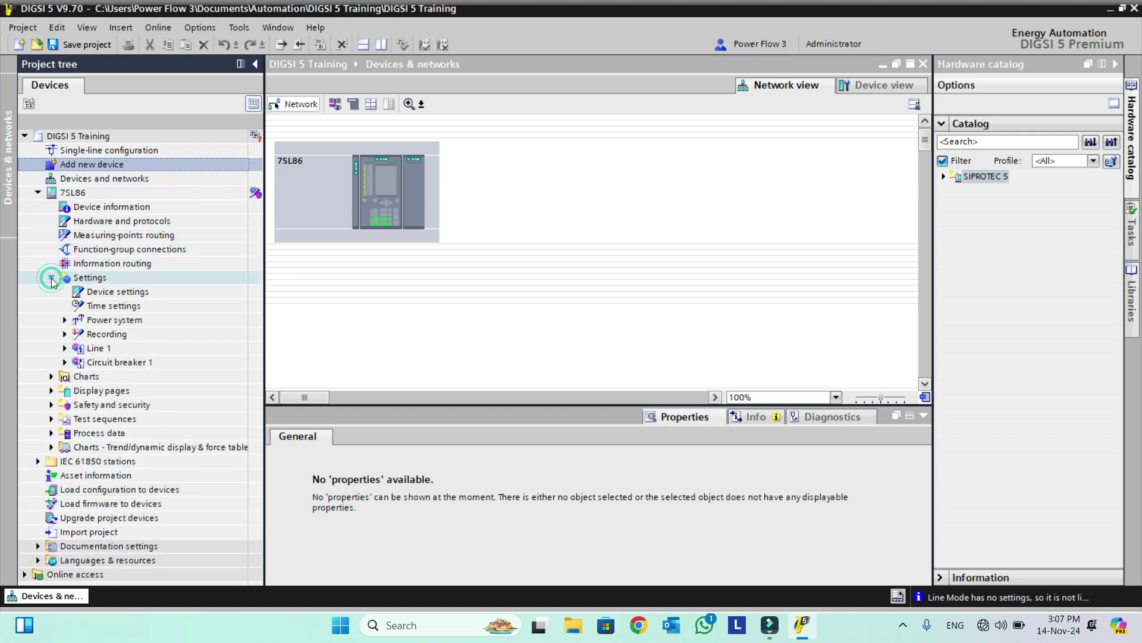
# Examine the protection functions under Line 1 in the 7SL86 device's settings, and collapse the device in the project tree.
pyautogui.click(65, 350)
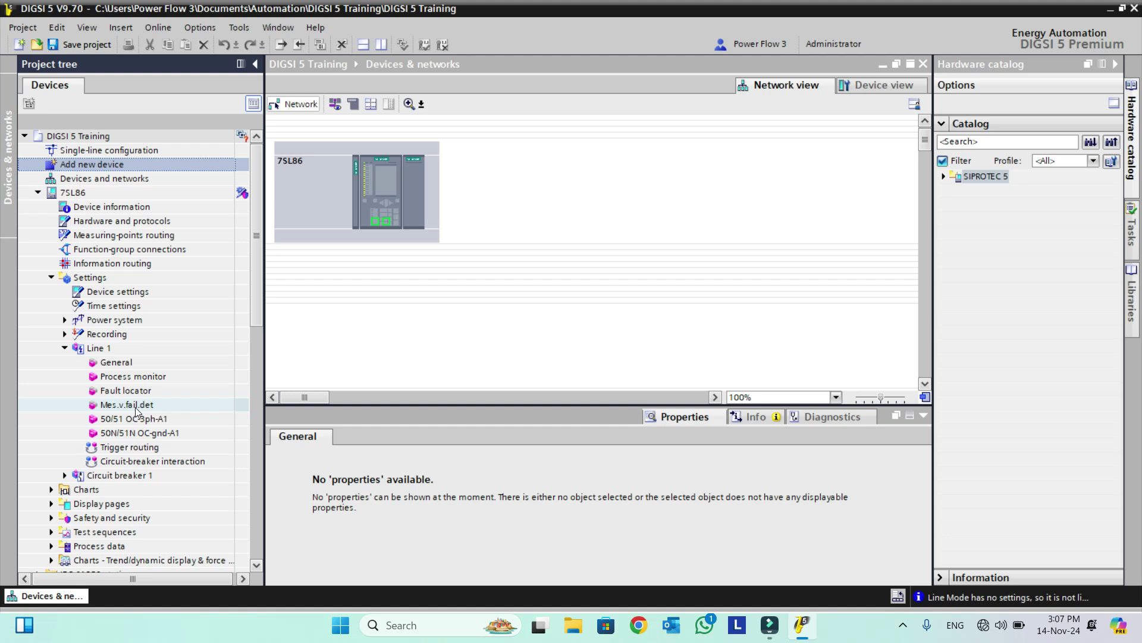
pyautogui.click(65, 348)
pyautogui.click(52, 278)
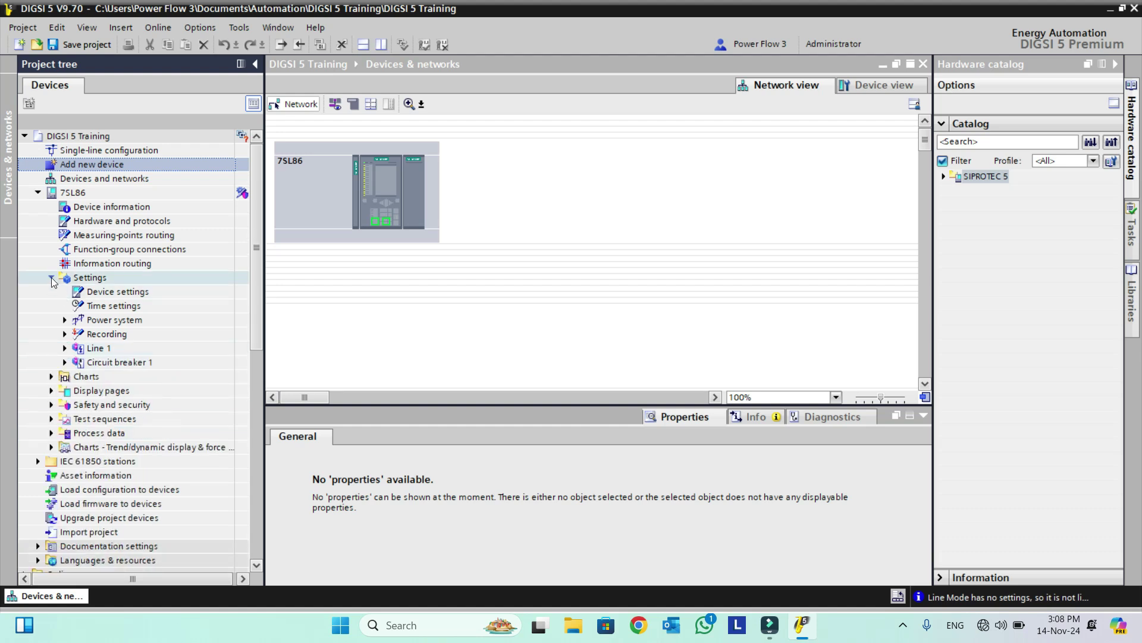
pyautogui.click(38, 193)
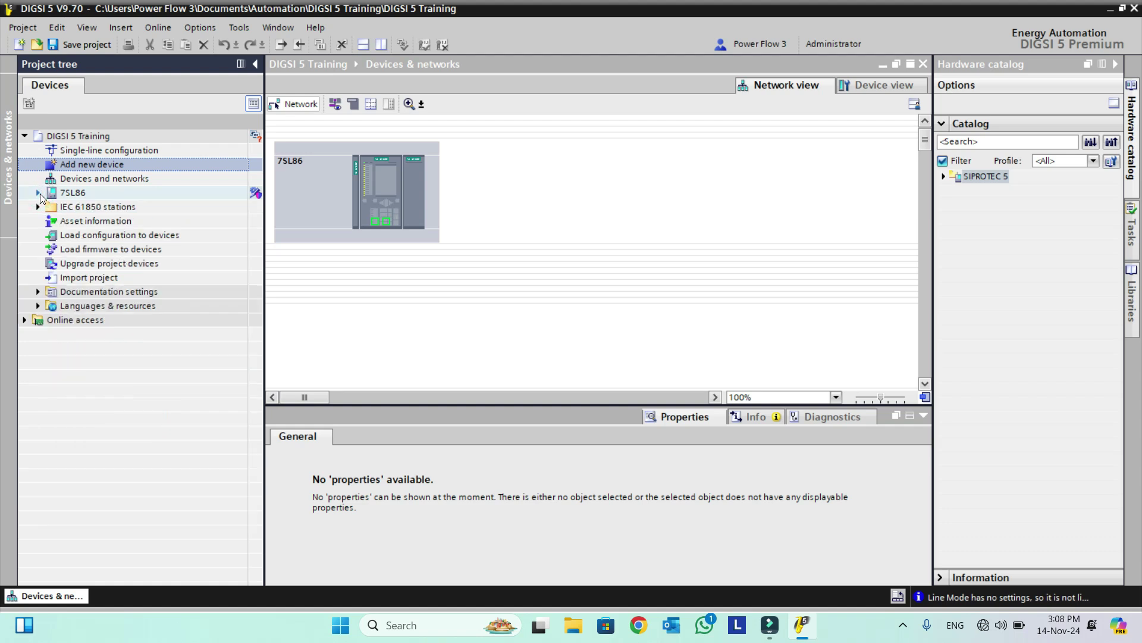
# Start adding another device to the project and verify the short product code P1C456476.
pyautogui.doubleClick(79, 168)
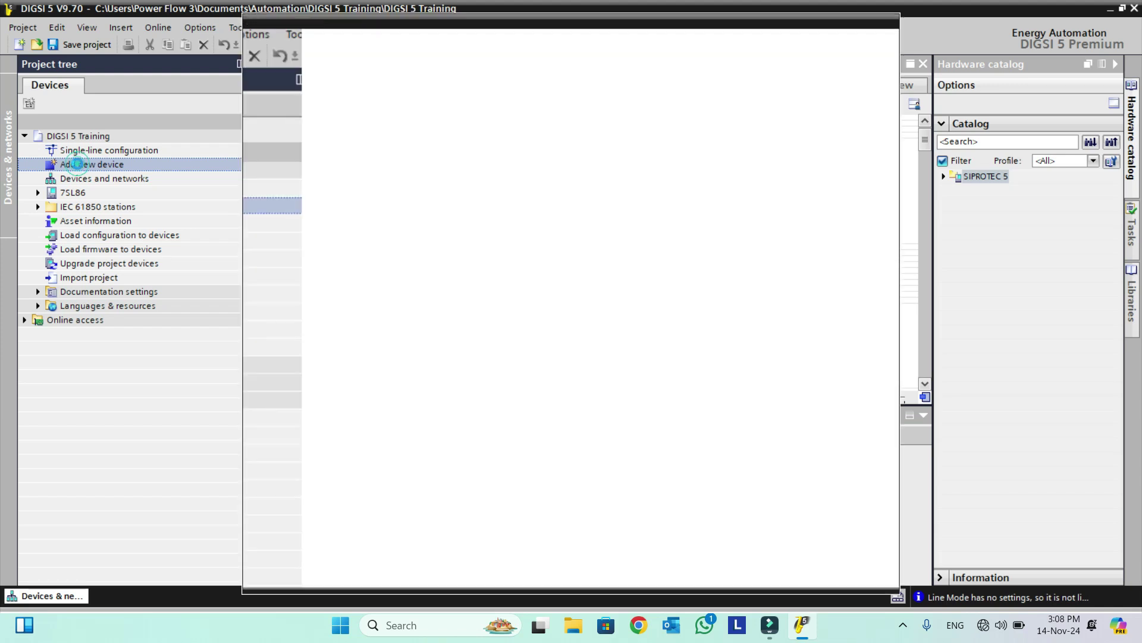
pyautogui.click(662, 74)
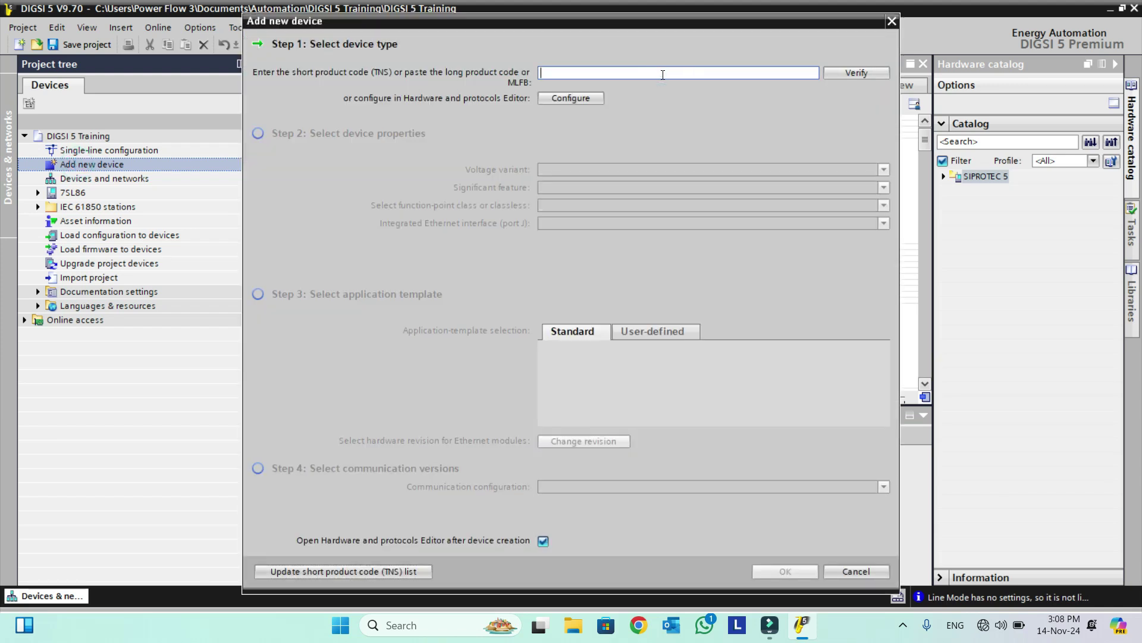
pyautogui.write('P1C456476')
pyautogui.click(871, 76)
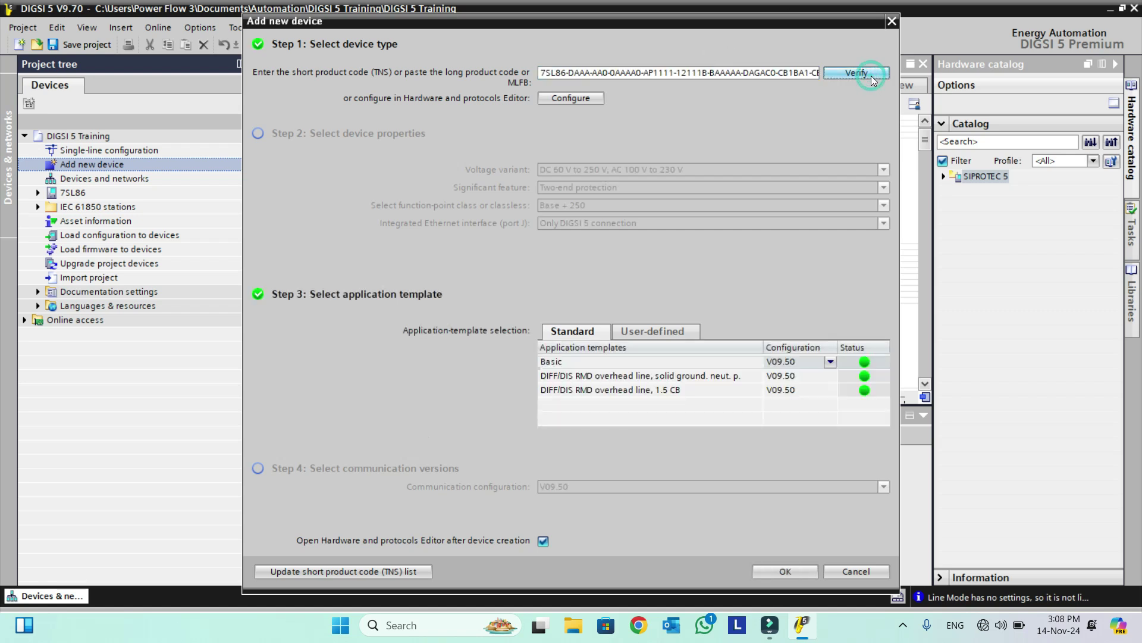
# Create the device with the application template "DIFF/DIS RMD overhead line, solid ground. neut. p." in configuration version V09.40.
pyautogui.click(825, 379)
pyautogui.click(828, 376)
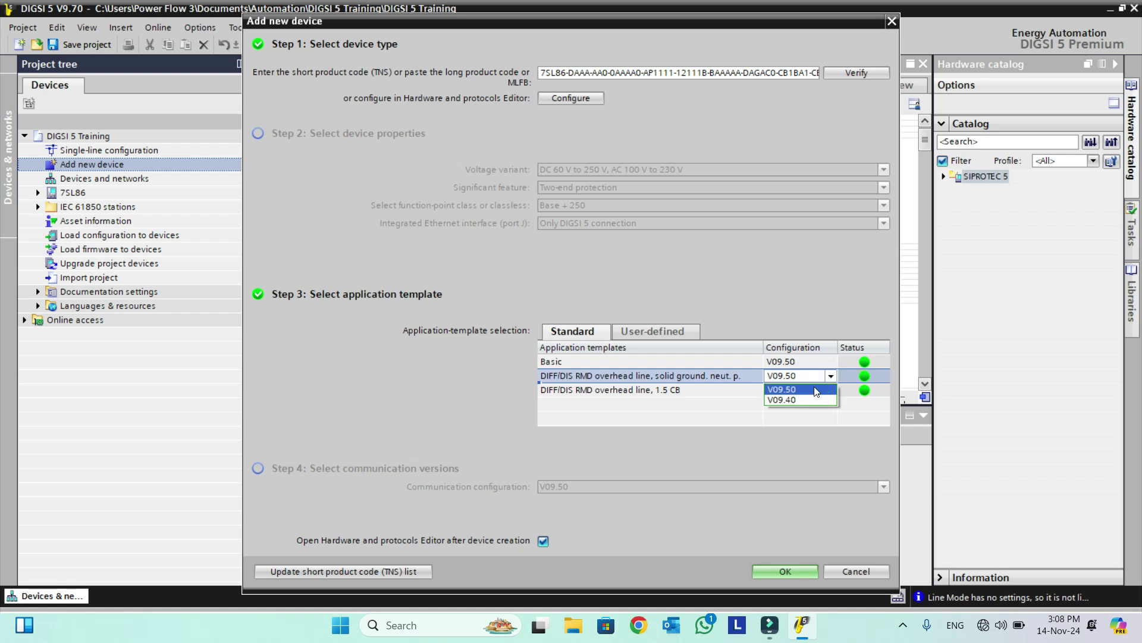
pyautogui.click(797, 399)
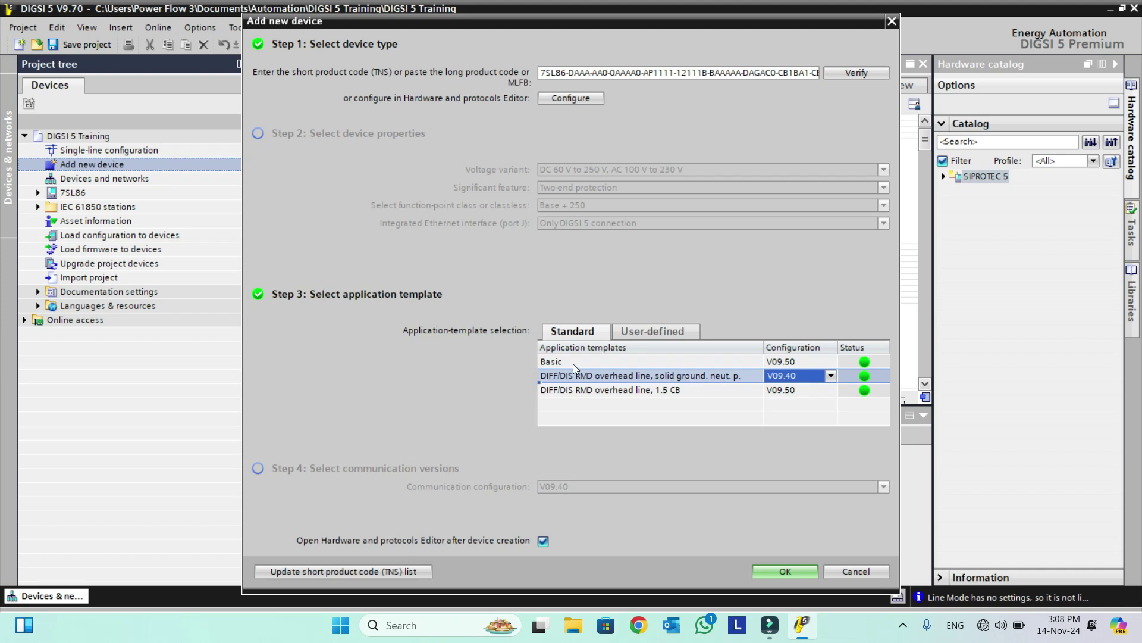
pyautogui.click(783, 571)
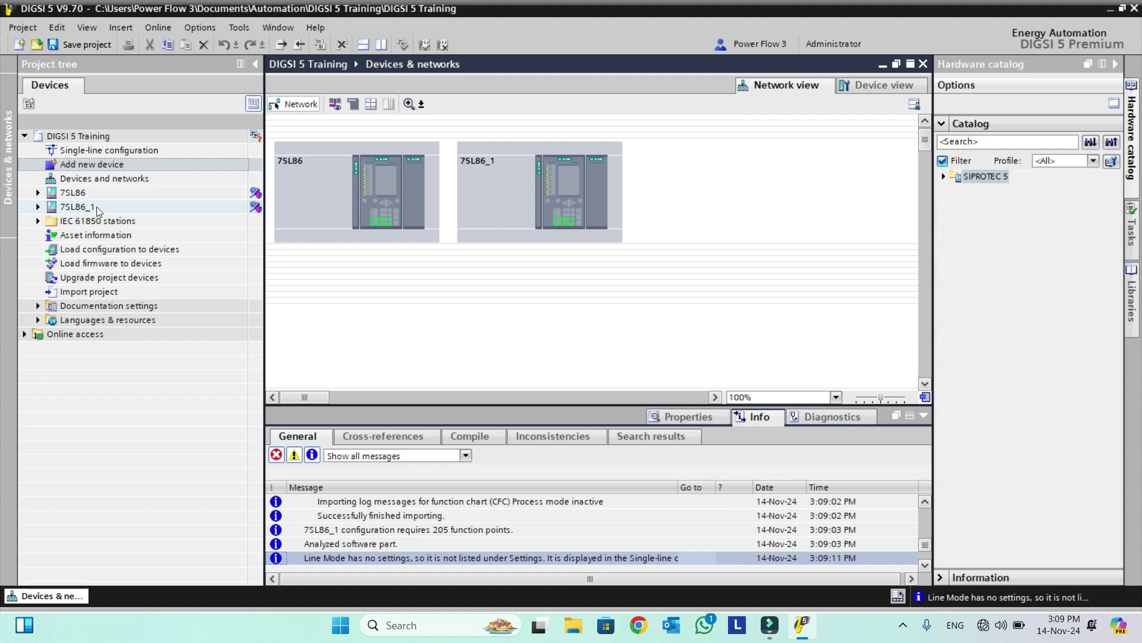
# Examine the protection functions under Line 1 in the 7SL86_1 device's settings.
pyautogui.click(96, 206)
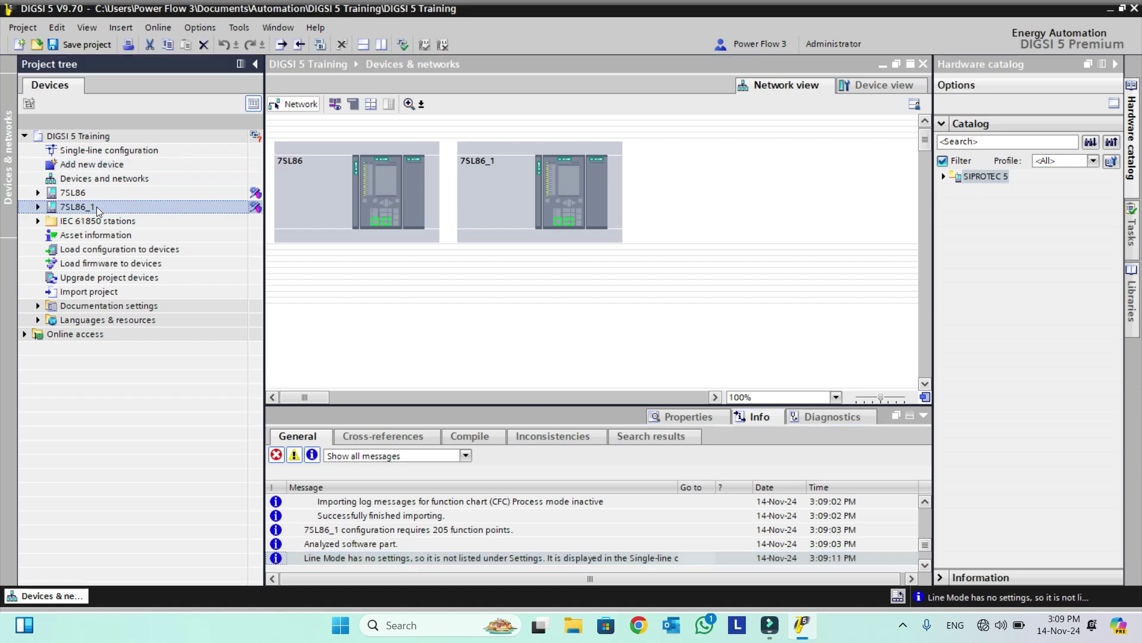
pyautogui.click(38, 207)
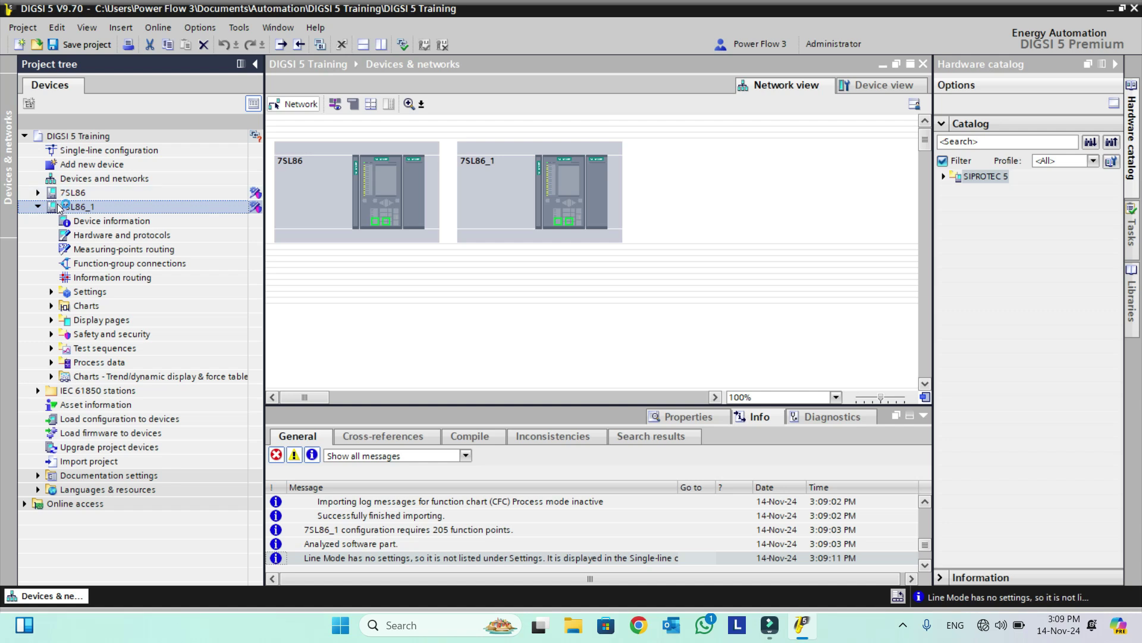
pyautogui.click(52, 292)
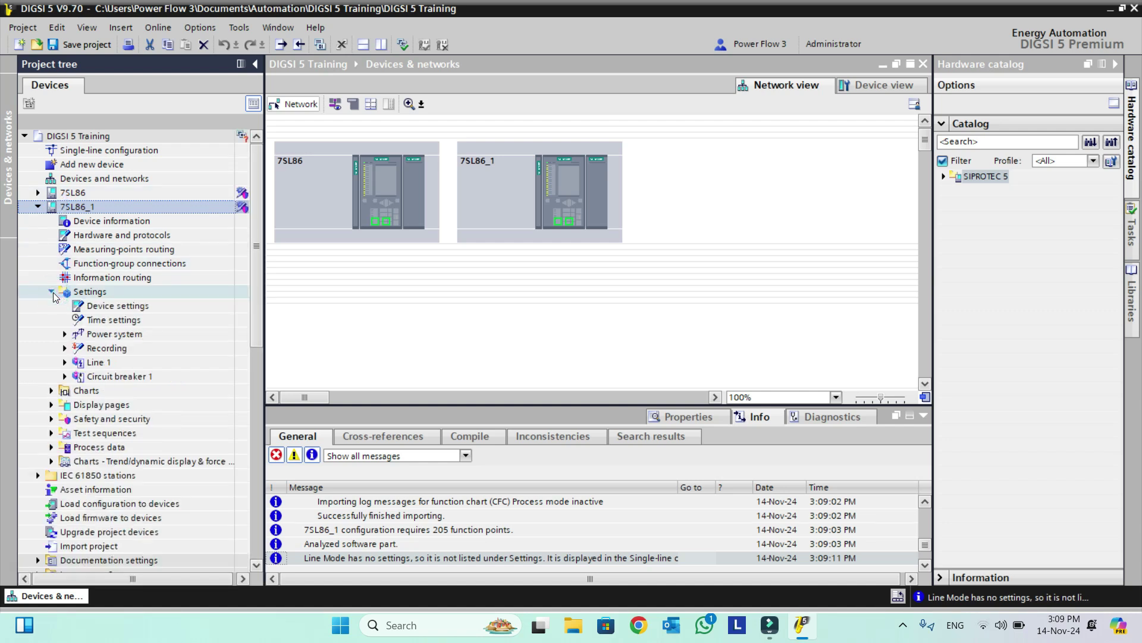
pyautogui.click(66, 363)
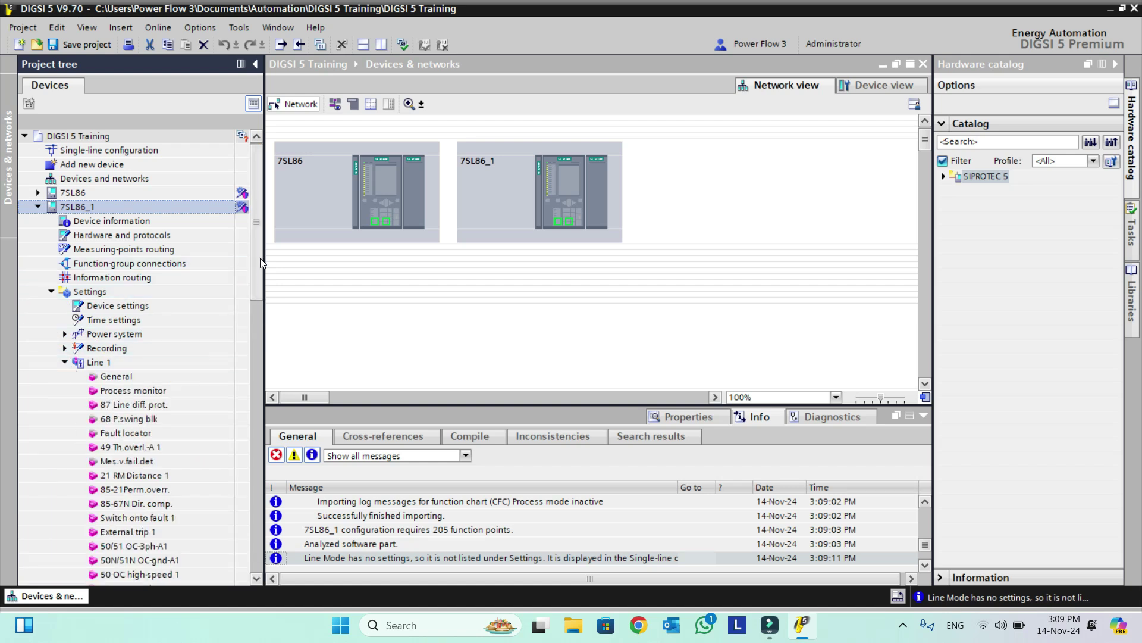
pyautogui.moveTo(260, 263); pyautogui.dragTo(260, 326)
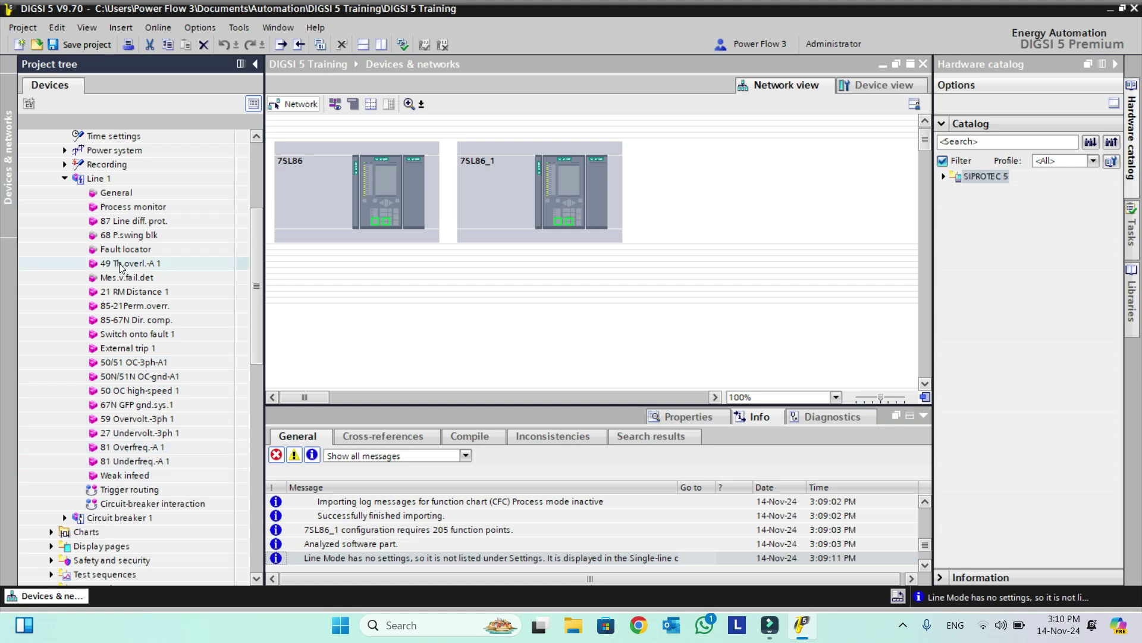
pyautogui.click(65, 179)
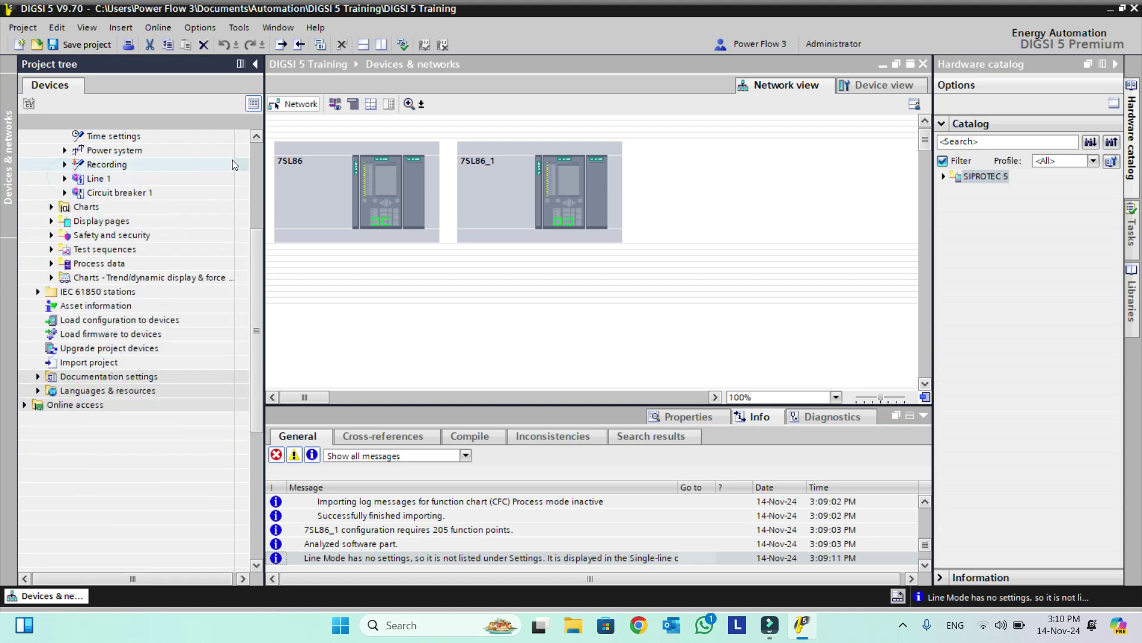
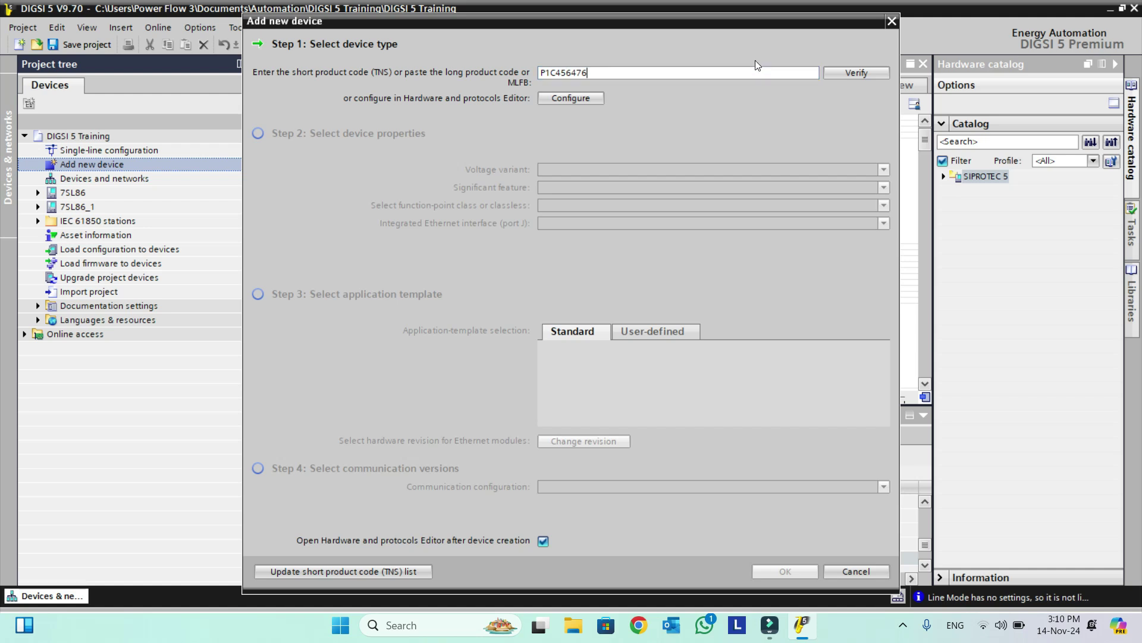
# Verify product code P1C456476 and create a third device with the application template "DIFF/DIS RMD overhead line, 1.5 CB".
pyautogui.click(855, 73)
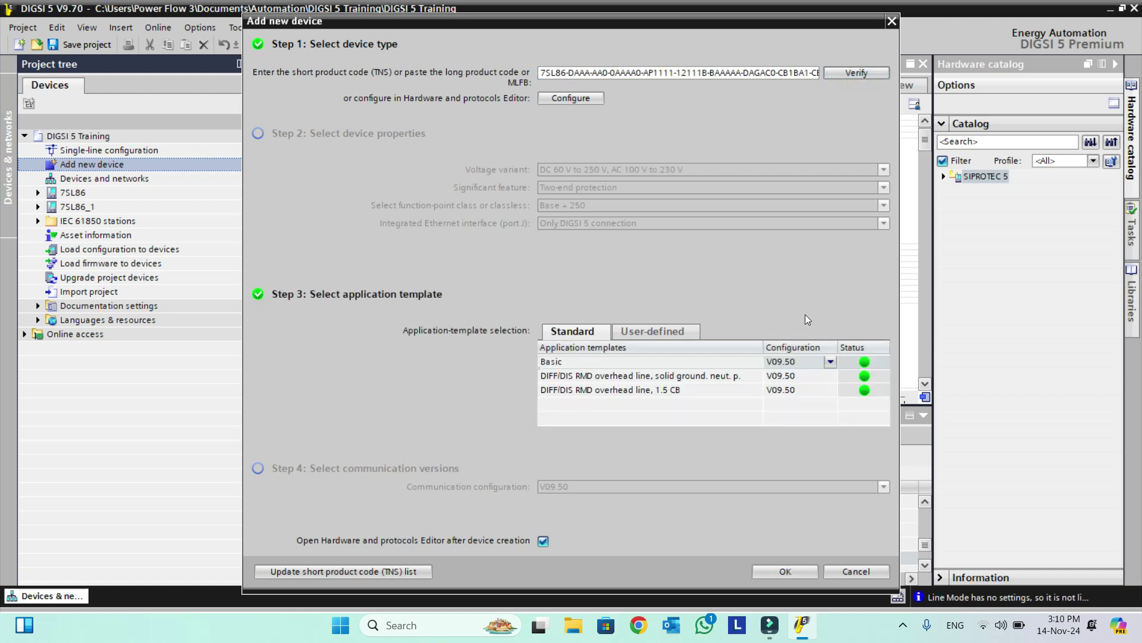
pyautogui.click(683, 391)
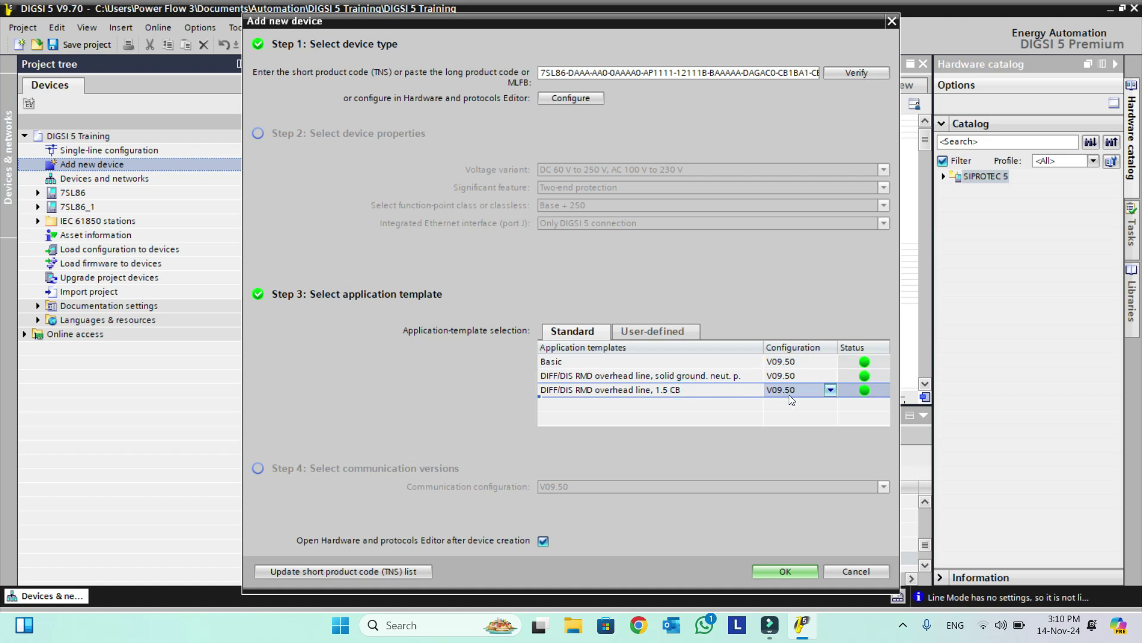
pyautogui.click(785, 571)
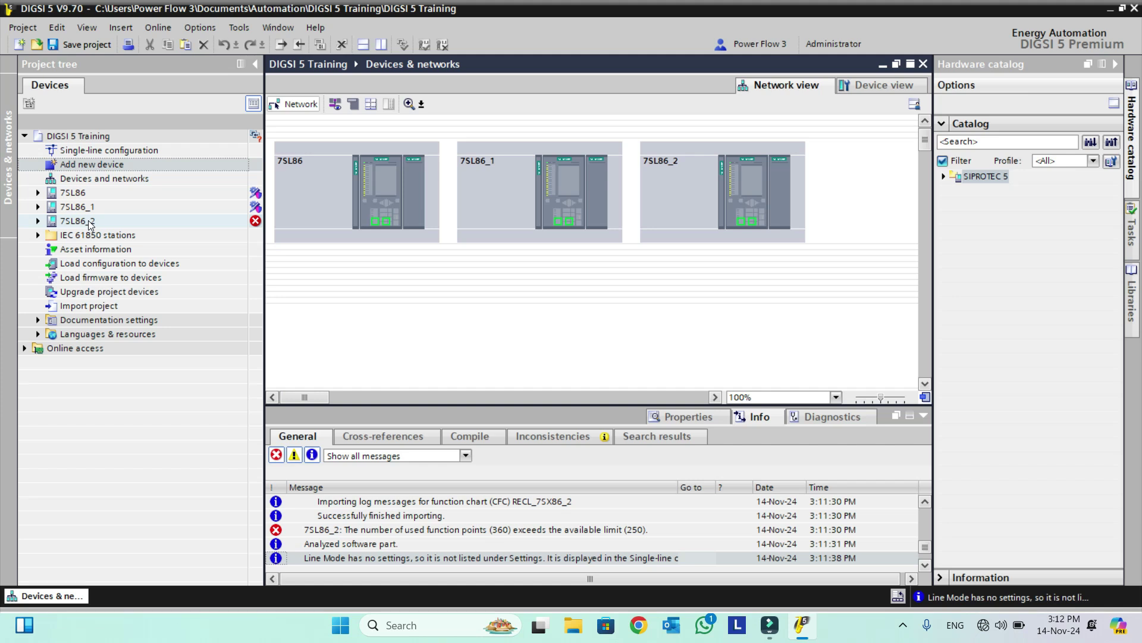
# Examine the function groups in the 7SL86_2 device's Settings folder, and collapse the device.
pyautogui.click(37, 222)
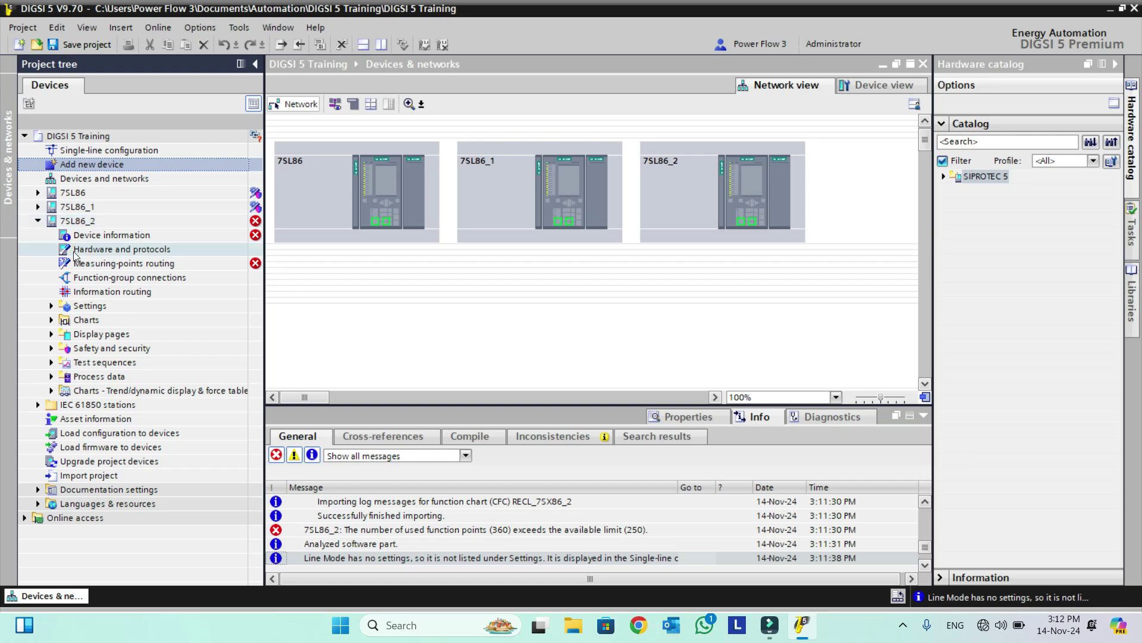
pyautogui.click(51, 307)
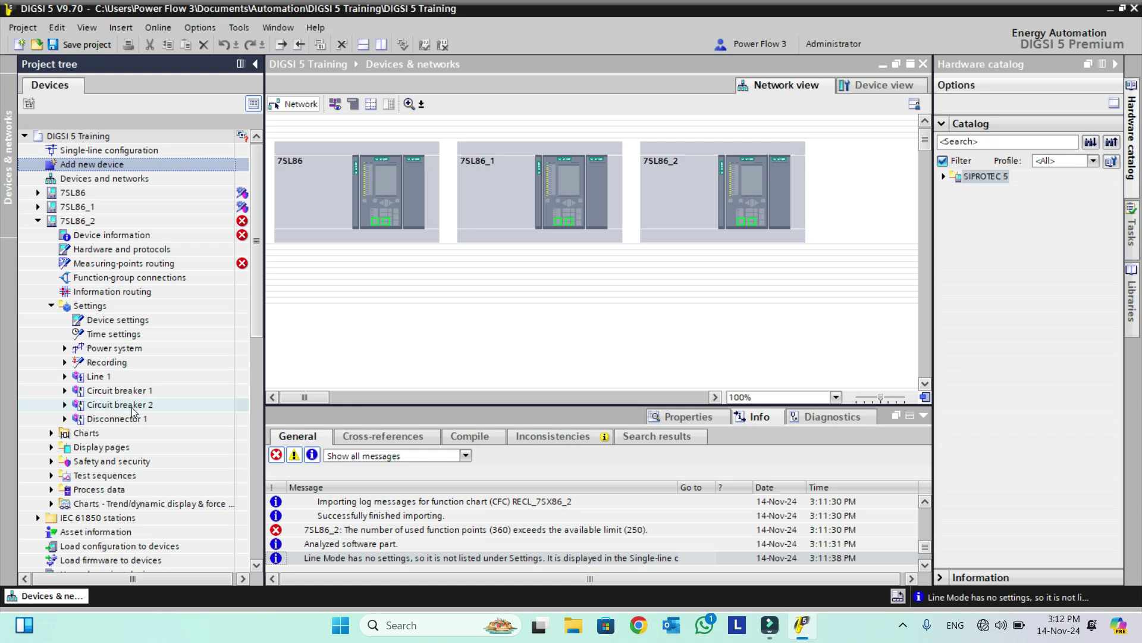
pyautogui.click(39, 221)
# Review the circuit breaker groups in the 7SL86_1 device's Settings folder for comparison, and collapse the device.
pyautogui.click(39, 207)
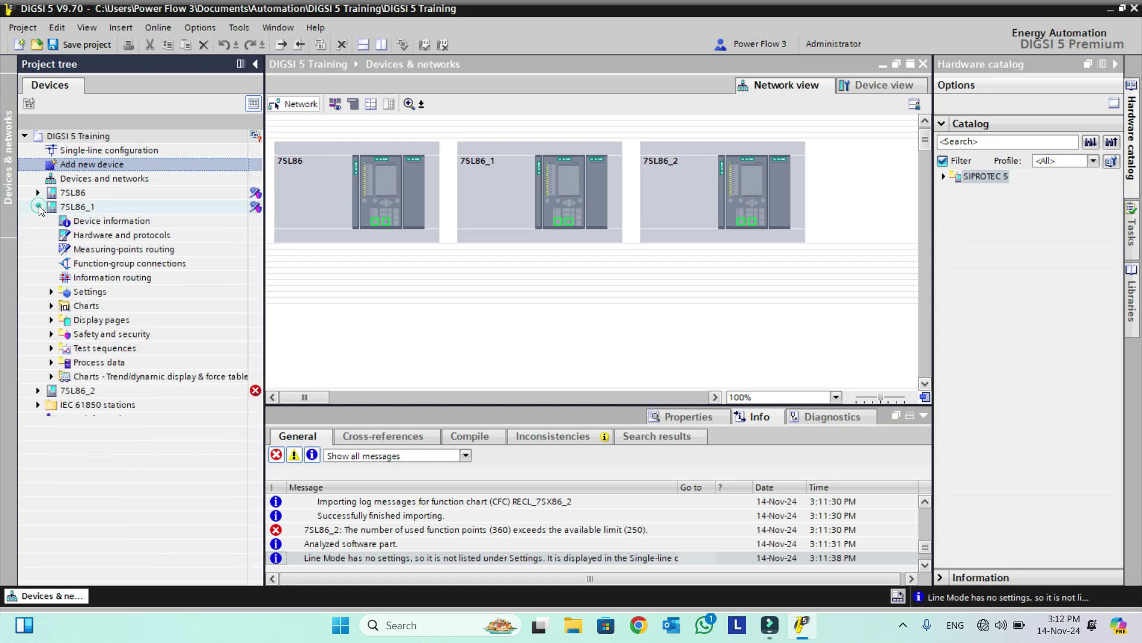
pyautogui.click(51, 292)
pyautogui.click(51, 292)
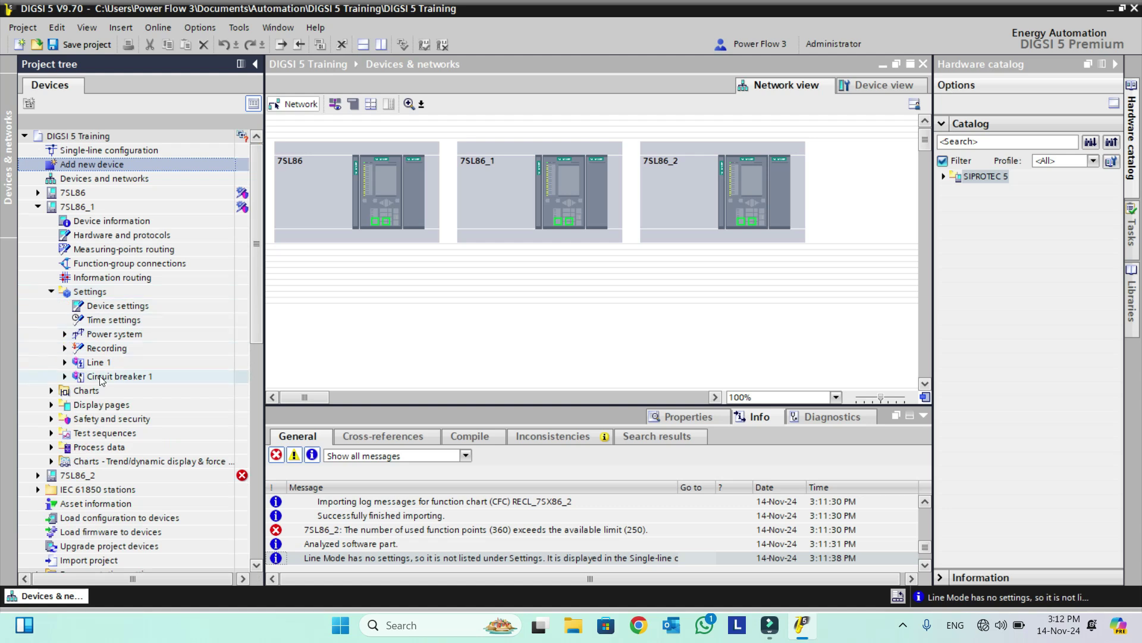
pyautogui.click(38, 207)
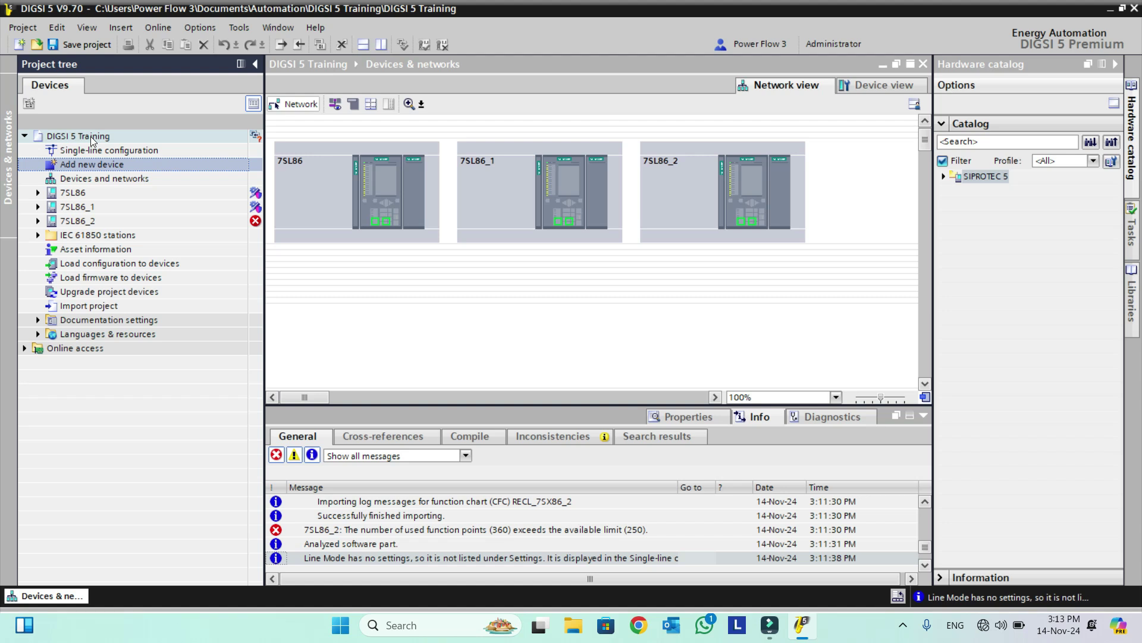
# Save the DIGSI 5 Training project.
pyautogui.click(81, 48)
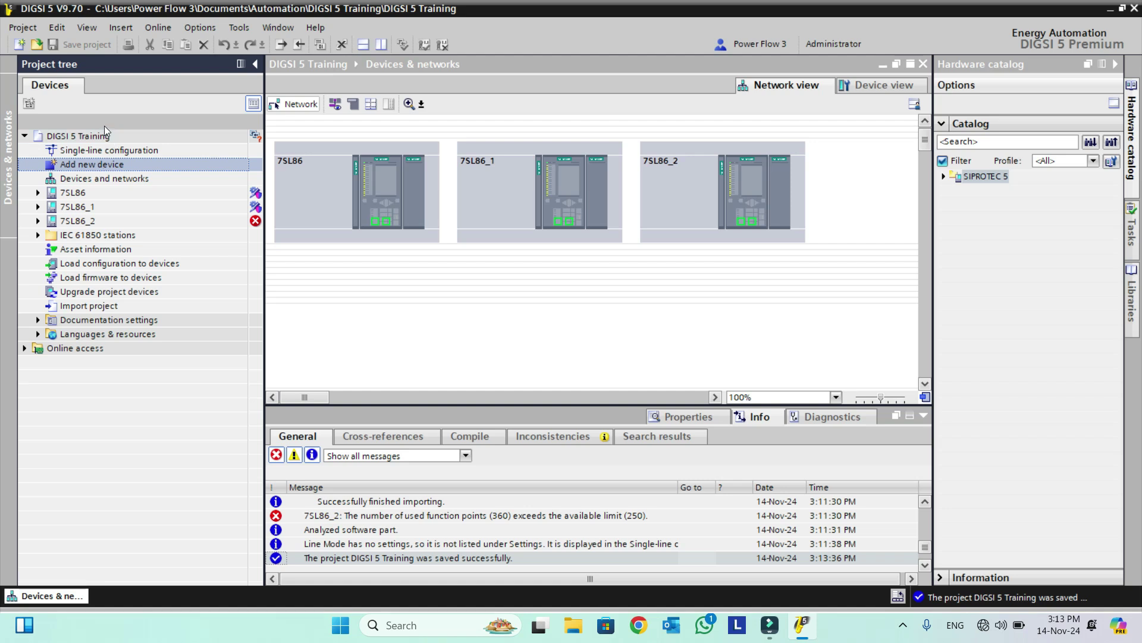
# Bring up the Open project dialog and look through the recently used projects DIGSI 5 Training, 7SL86 and Project1.
pyautogui.click(24, 28)
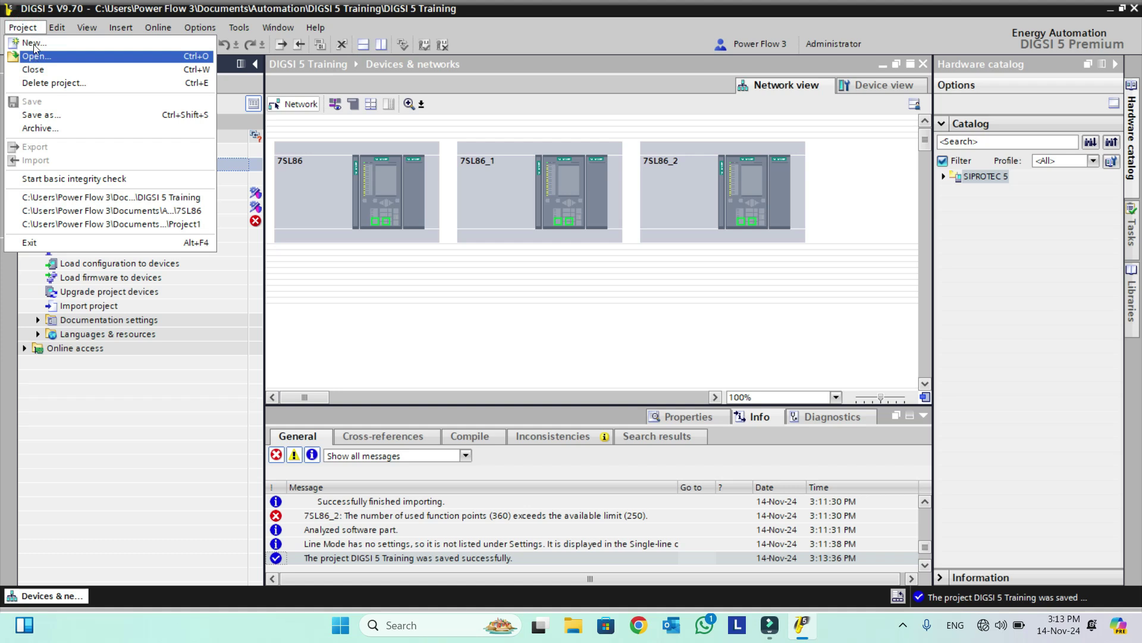
pyautogui.click(34, 30)
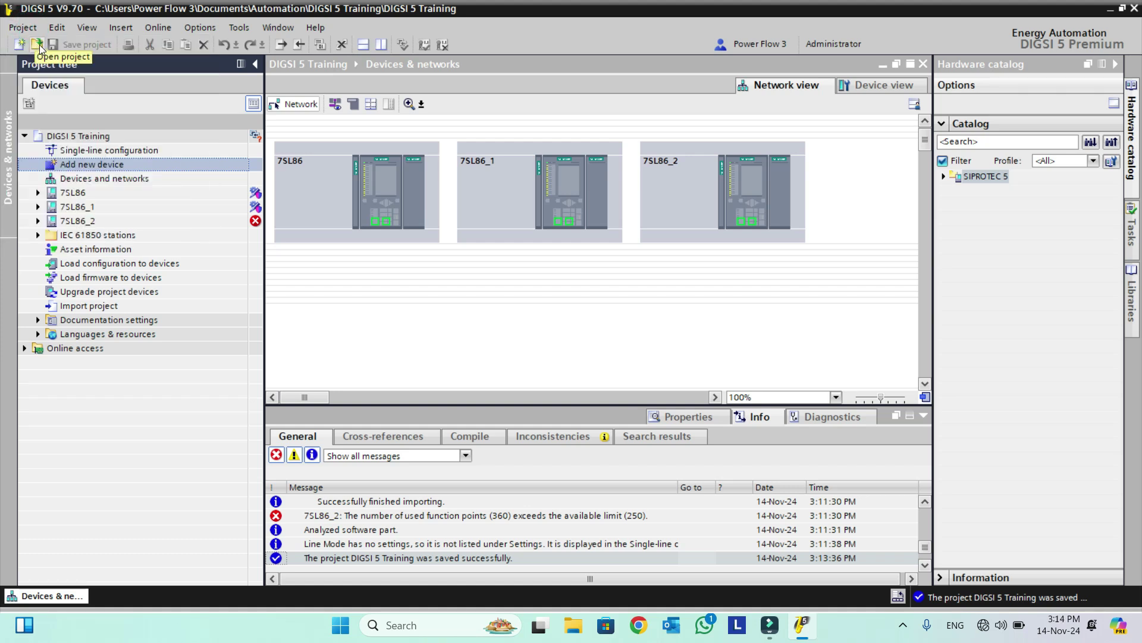
pyautogui.click(39, 45)
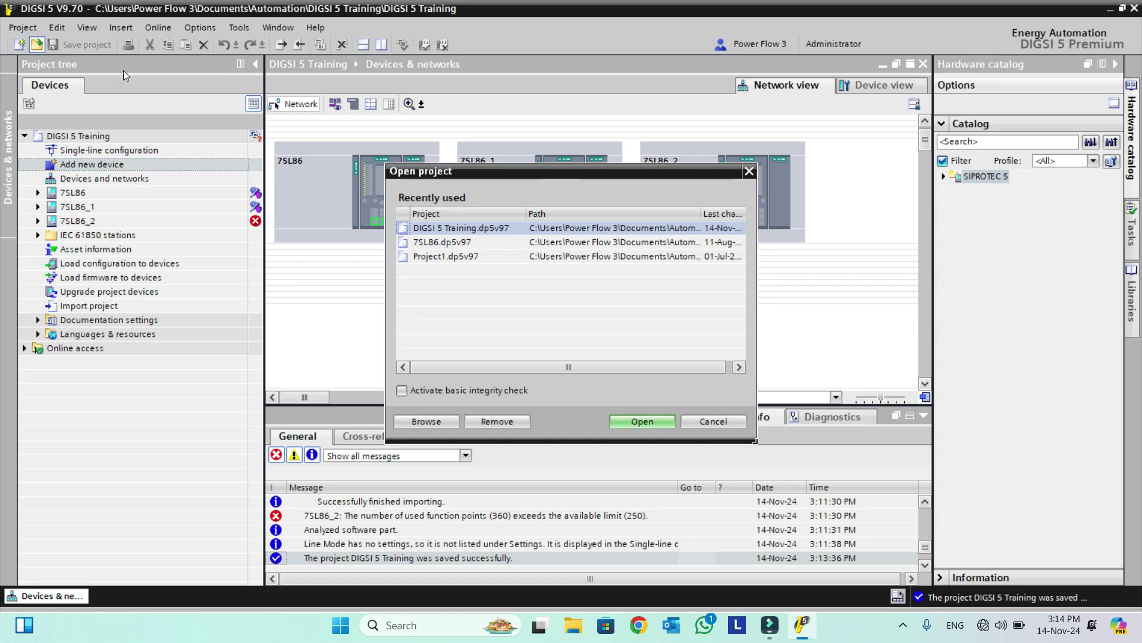
pyautogui.click(452, 243)
pyautogui.click(452, 256)
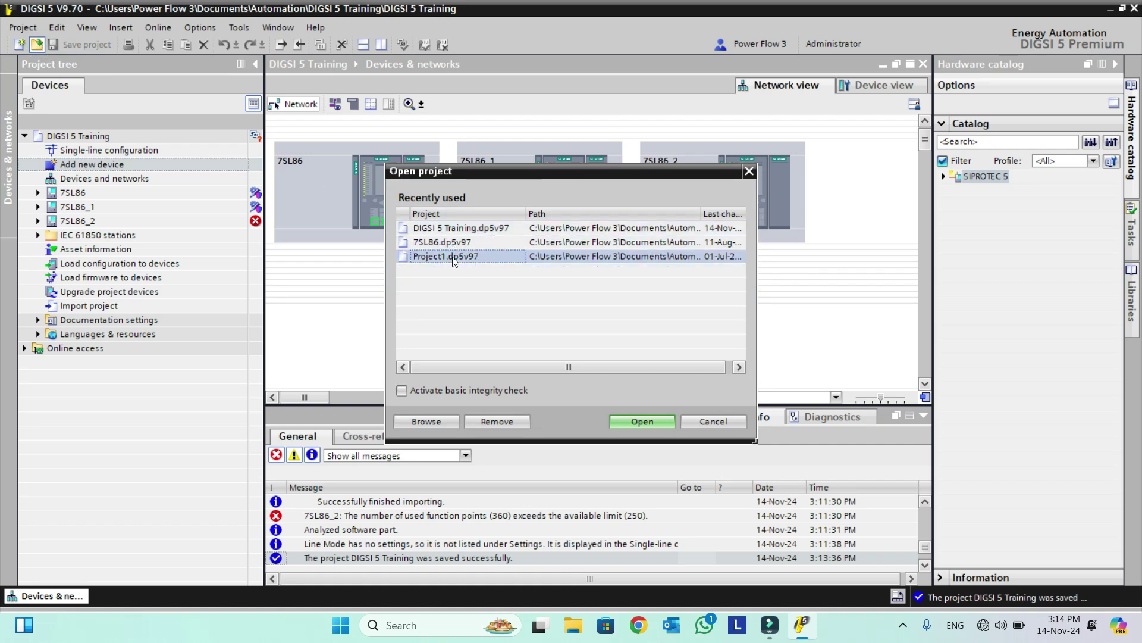
pyautogui.click(454, 242)
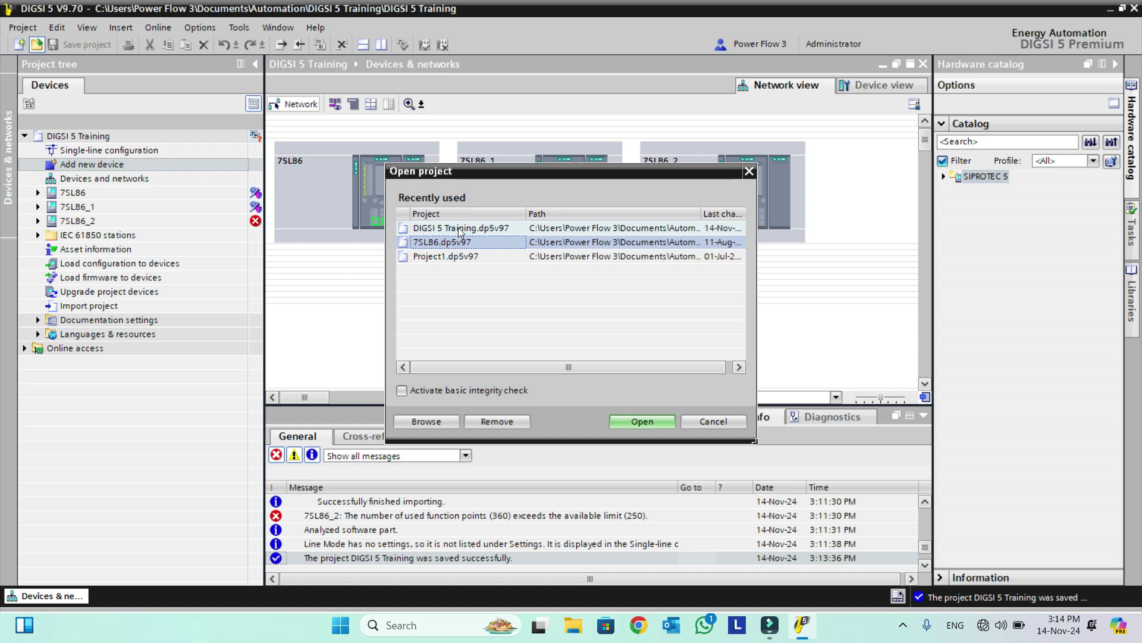
pyautogui.click(459, 230)
pyautogui.click(452, 243)
pyautogui.click(449, 256)
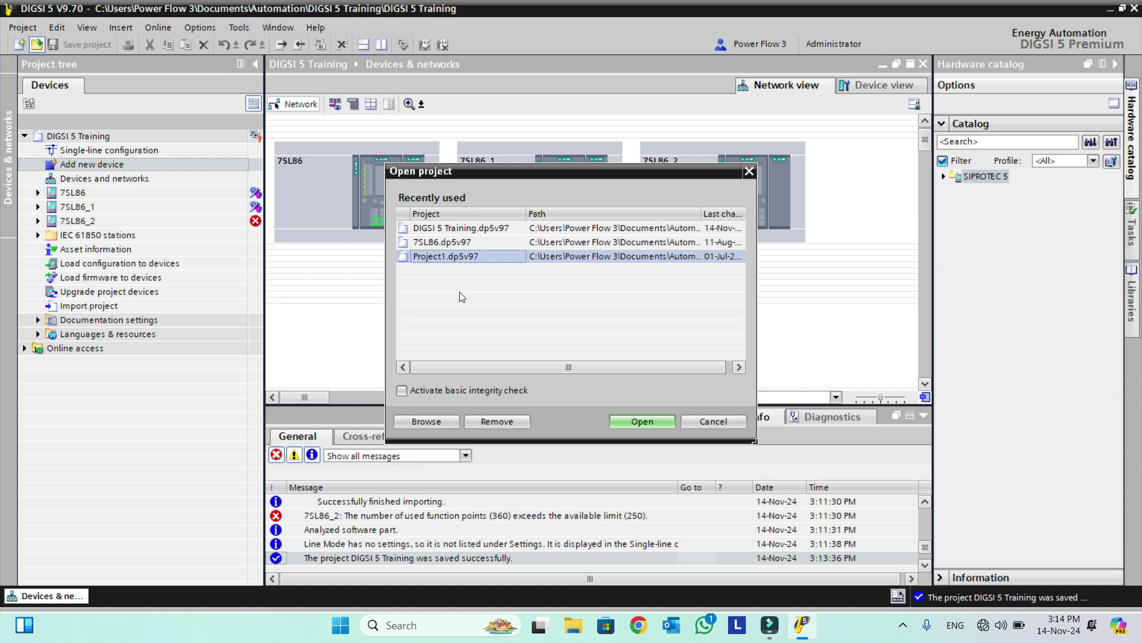
# Browse for an existing project, check the supported project file types, and cancel without opening any project.
pyautogui.click(445, 419)
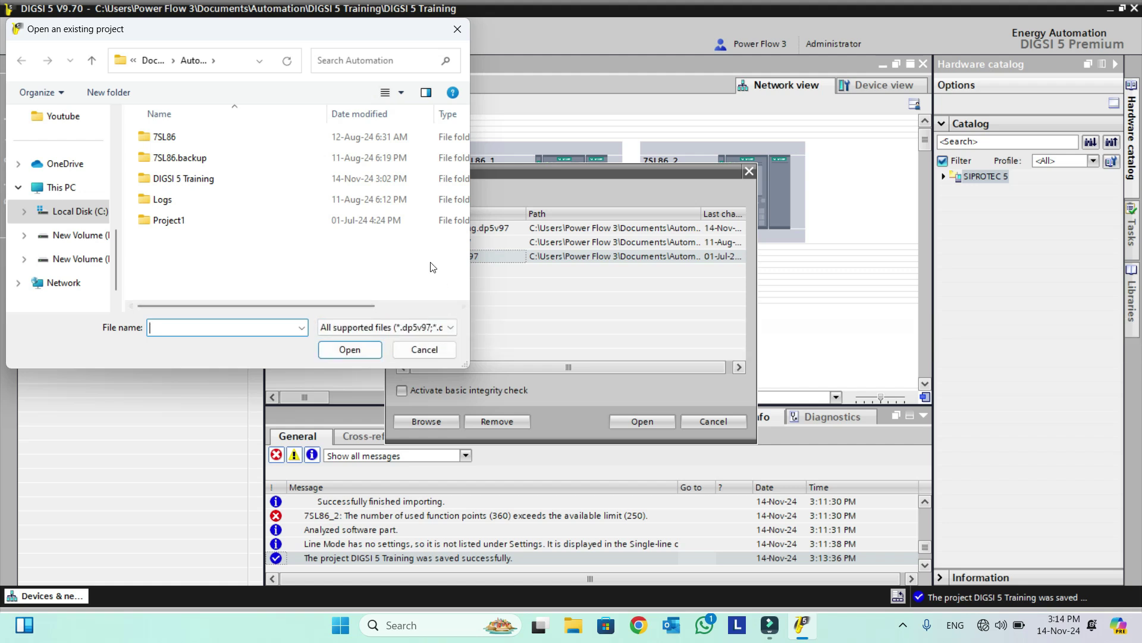
pyautogui.click(449, 329)
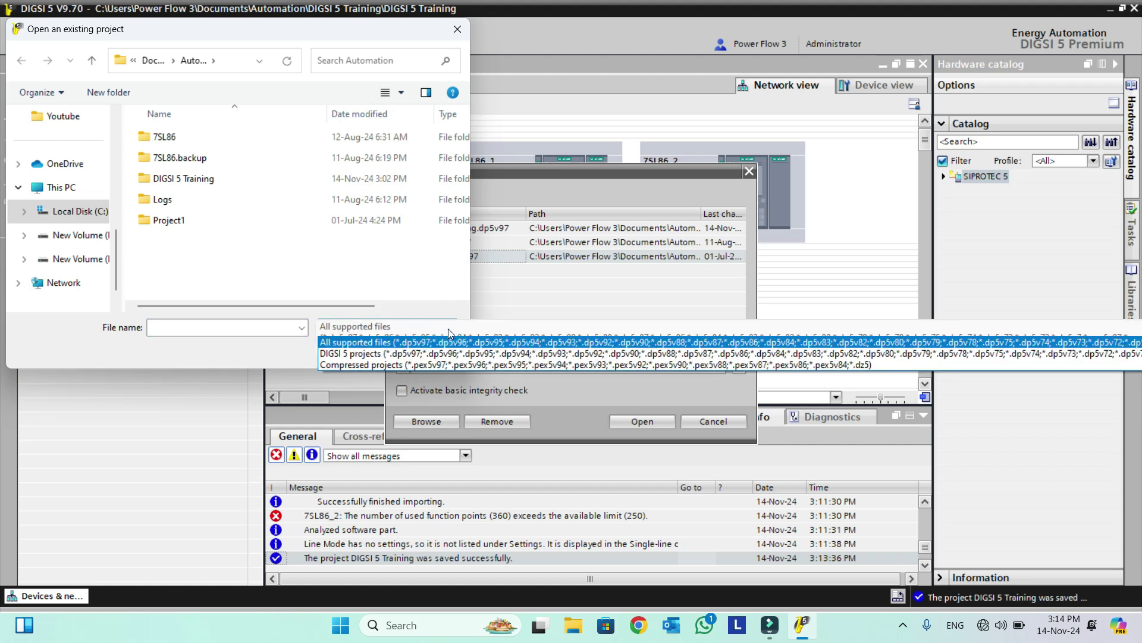
pyautogui.click(448, 329)
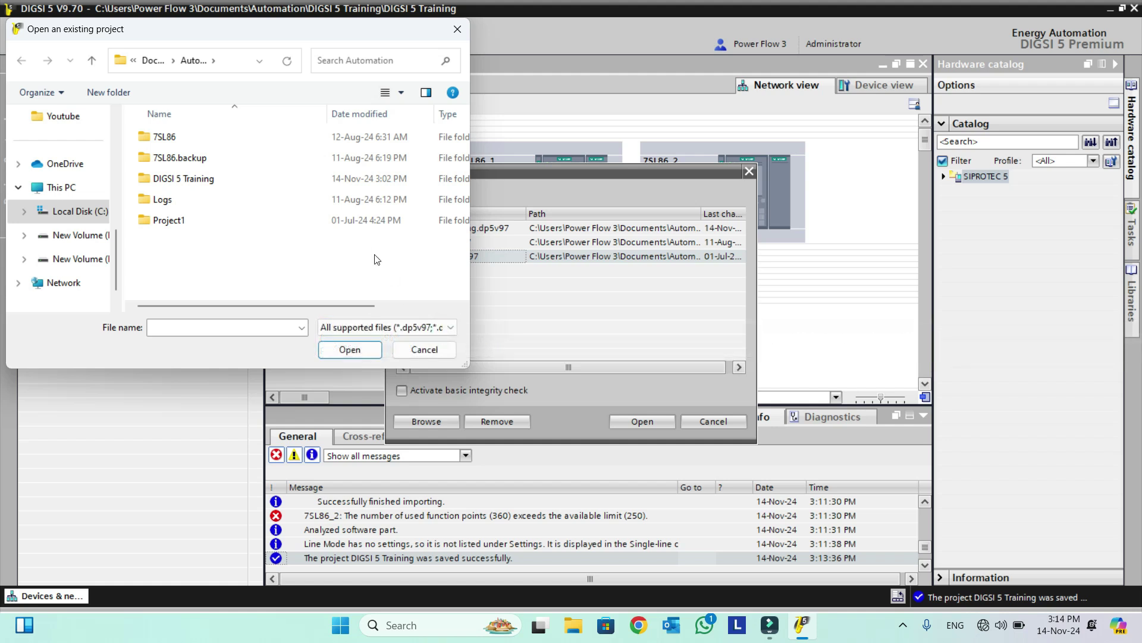
pyautogui.click(417, 347)
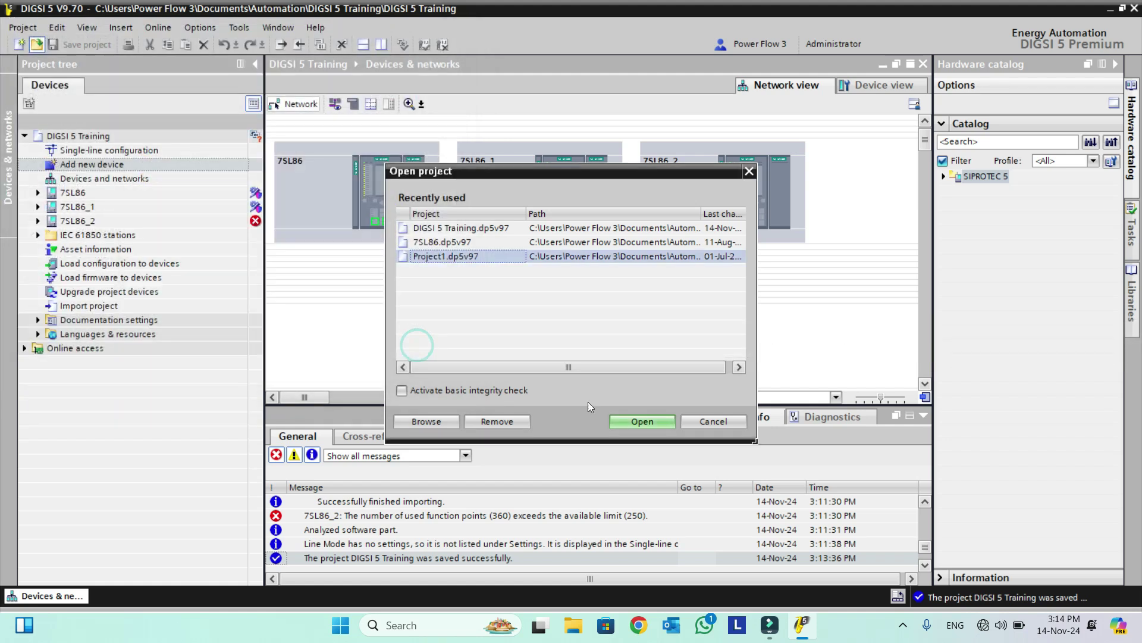
pyautogui.click(718, 422)
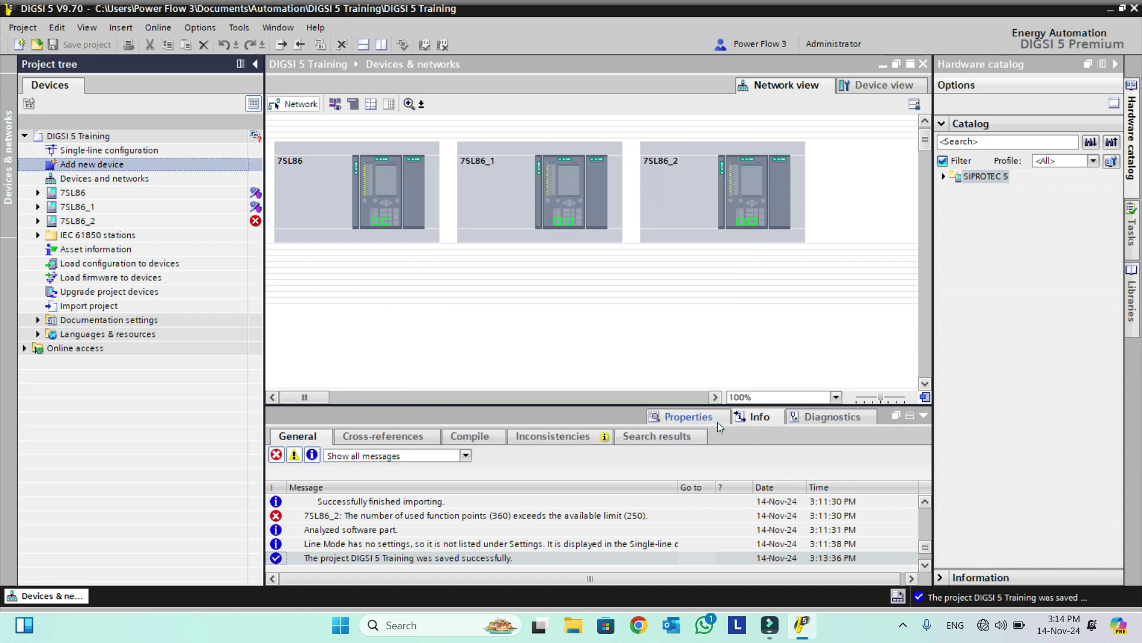